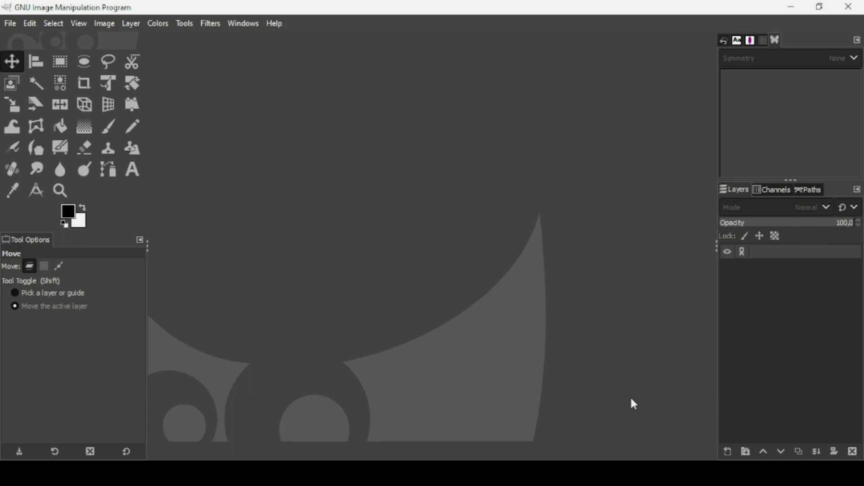
Step: Create a new 1920×1080 px image with a white background and zoom out to fit it
left_click(10, 23)
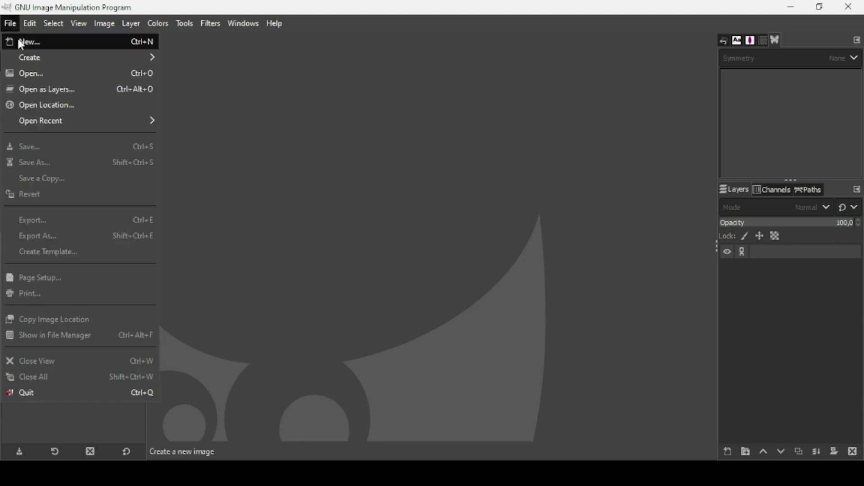
left_click(17, 38)
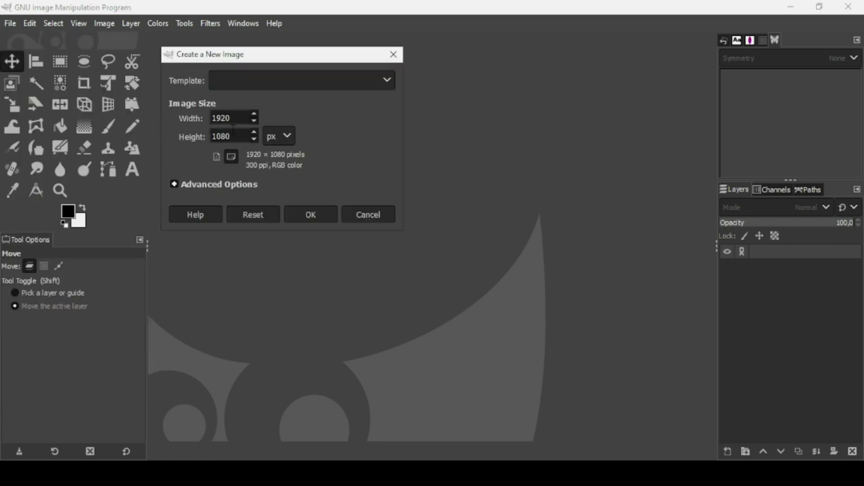
left_click(321, 218)
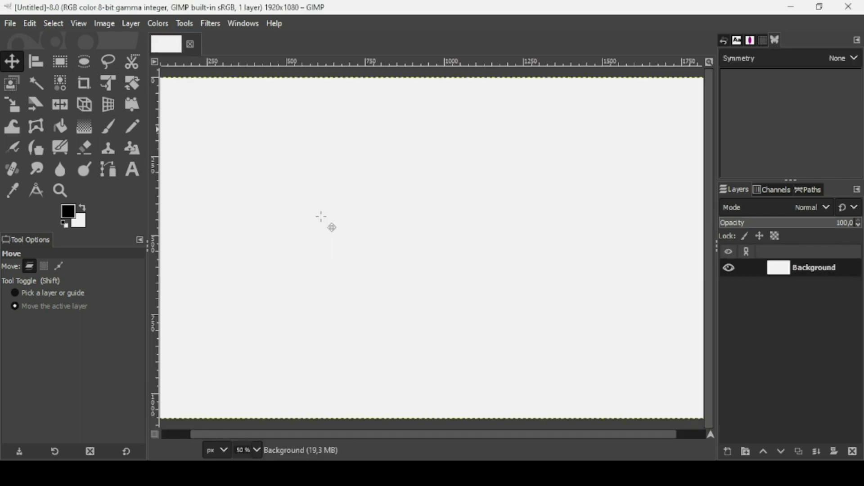
key("minus")
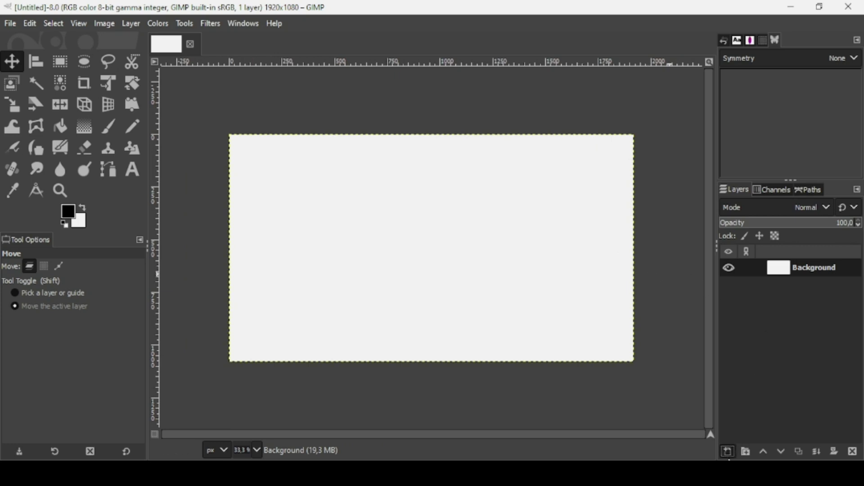
Step: Add a transparent layer and set Ellipse Select to expand from center with a fixed 1:1 aspect
left_click(728, 452)
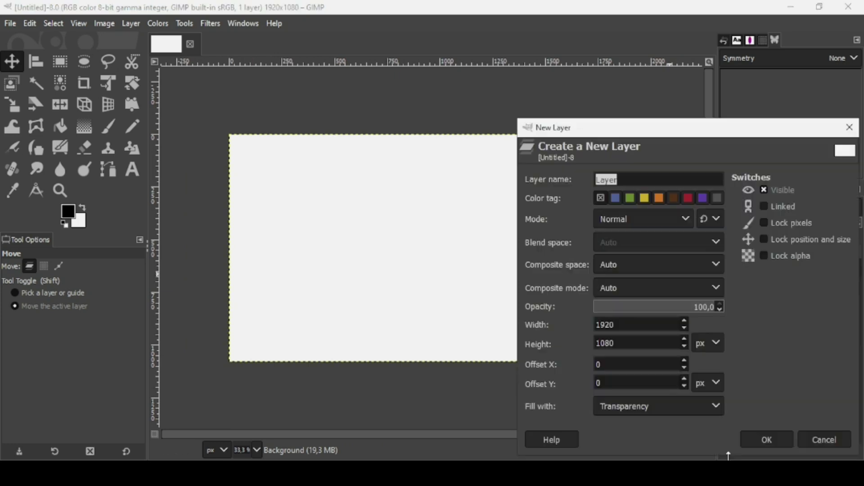
left_click(758, 442)
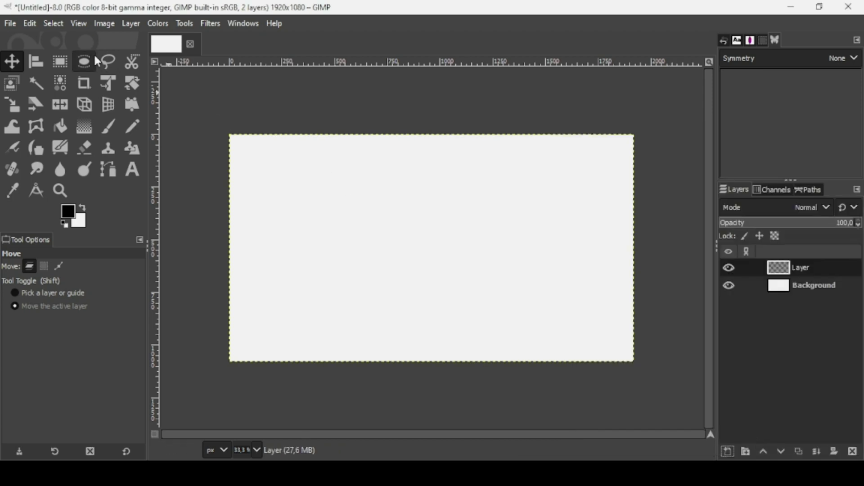
left_click(85, 63)
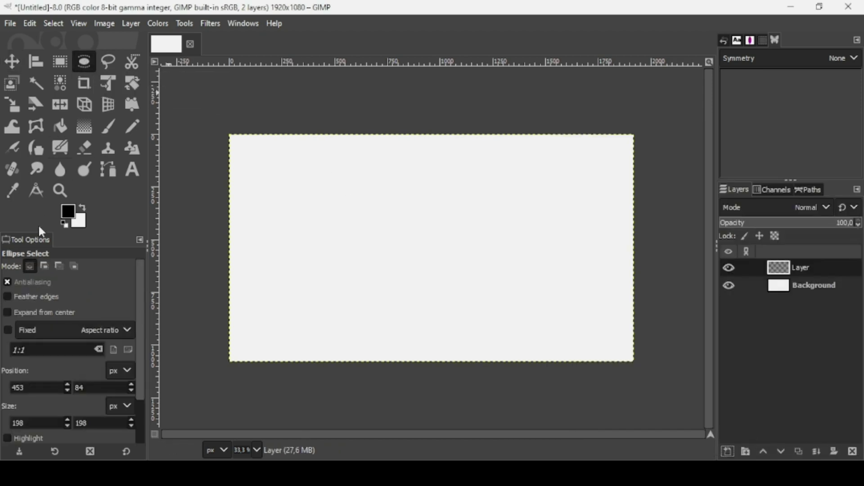
left_click(35, 314)
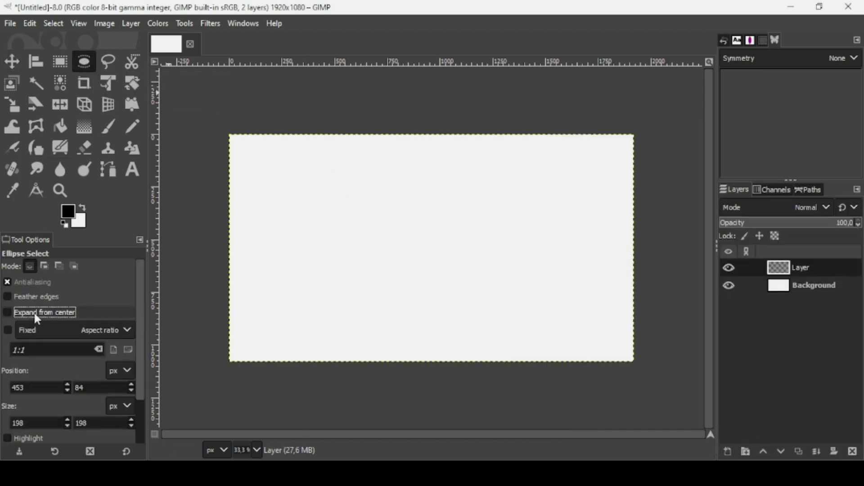
left_click(9, 330)
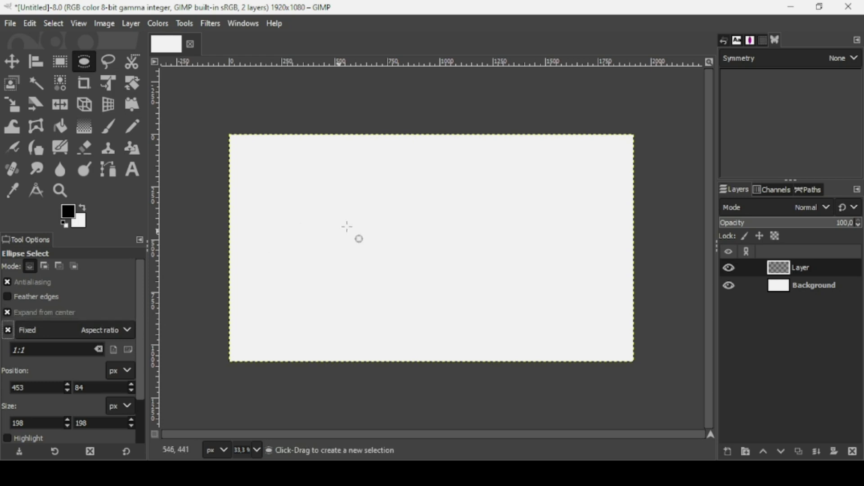
Step: Select a small circle left of the canvas centre, fill it black, and deselect
left_click_drag(345, 210, 360, 223)
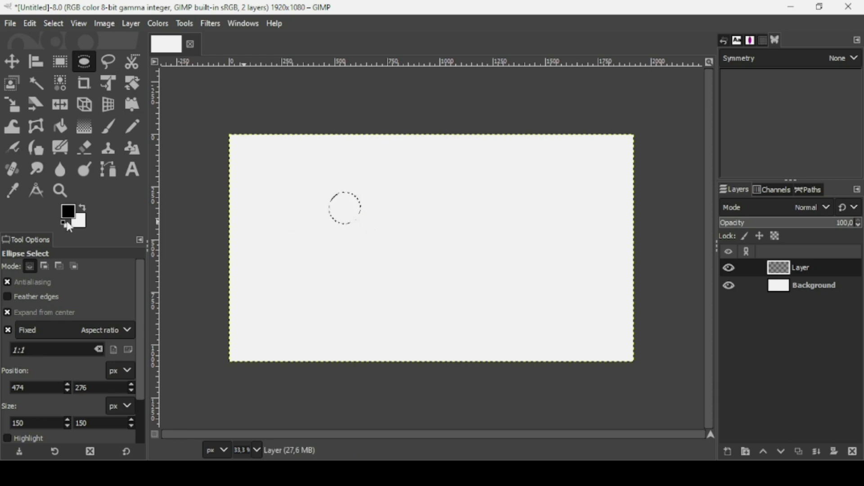
left_click_drag(75, 217, 364, 224)
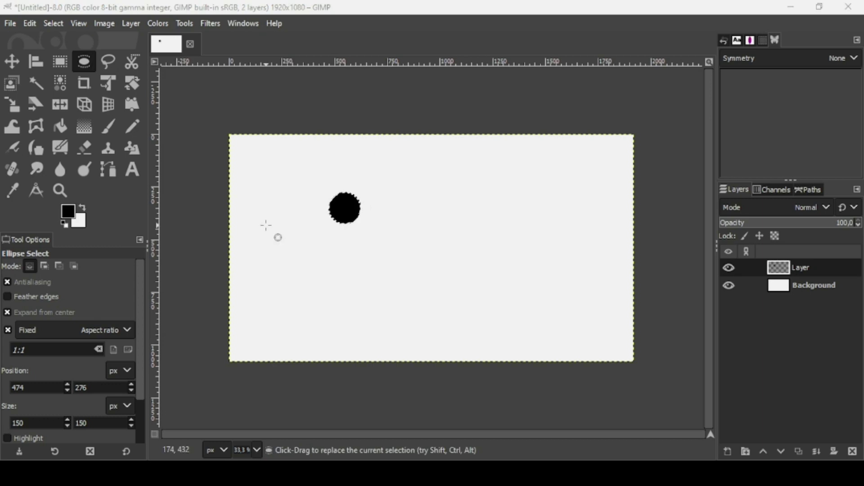
left_click(56, 21)
left_click(73, 59)
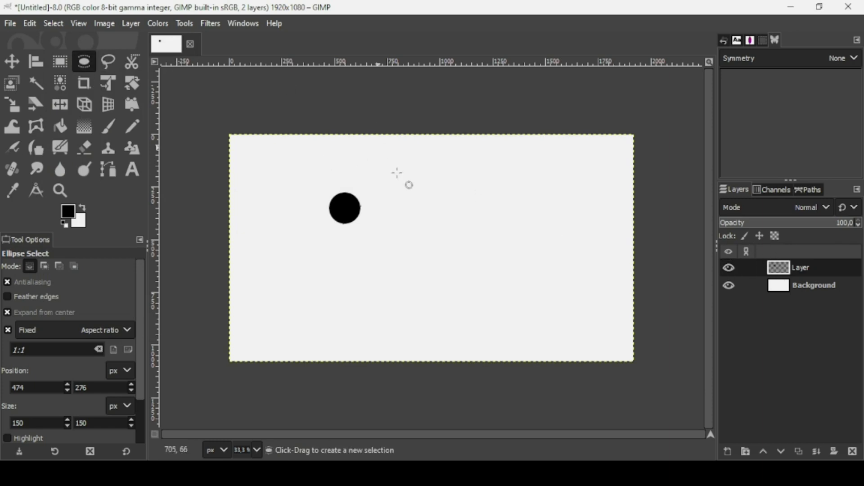
Step: Crop the circle layer to its content, duplicate it, and hide the white Background
left_click(130, 22)
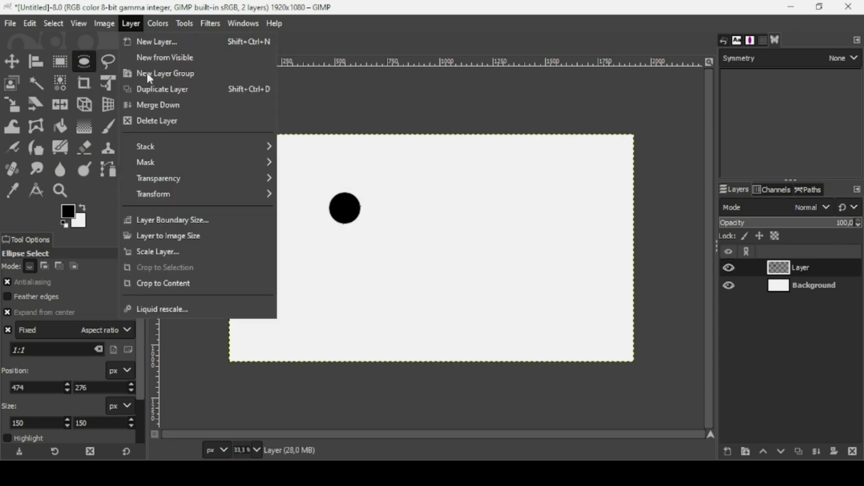
left_click(152, 282)
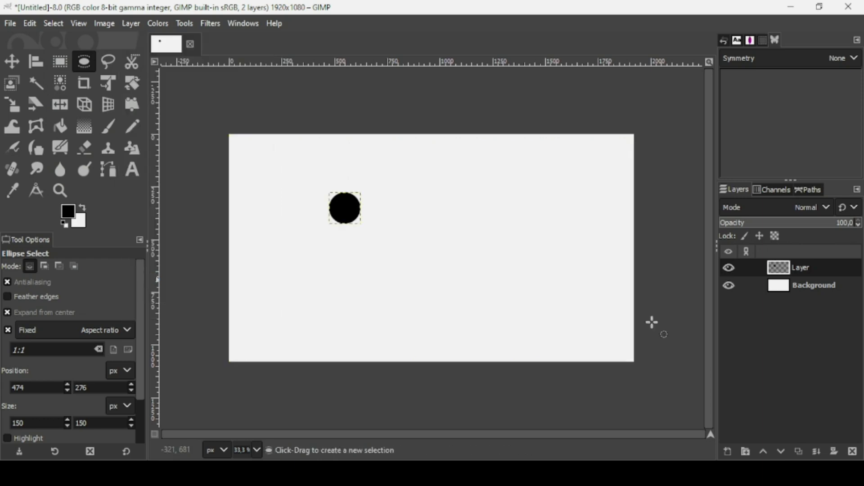
left_click(799, 452)
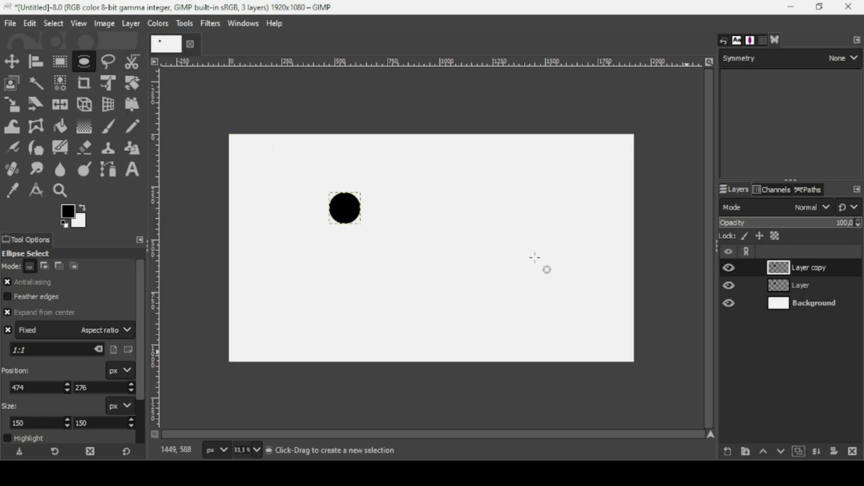
left_click(728, 302)
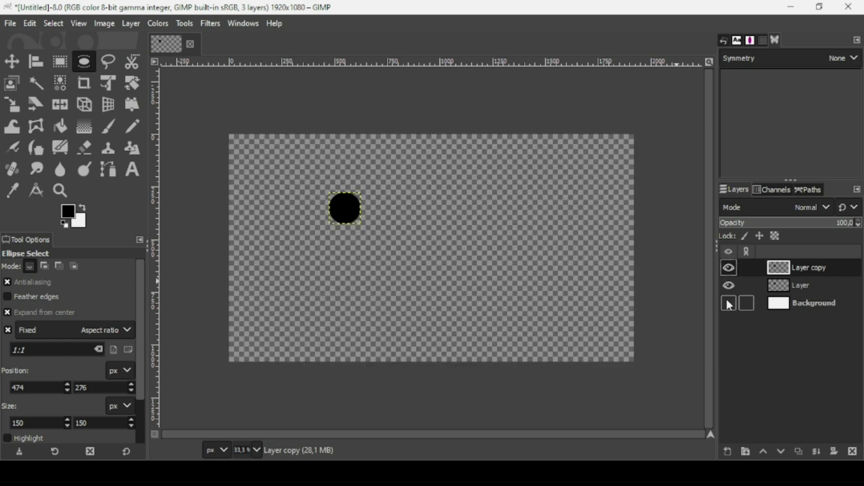
Step: Set the Layer copy's composite mode to Intersection
right_click(781, 272)
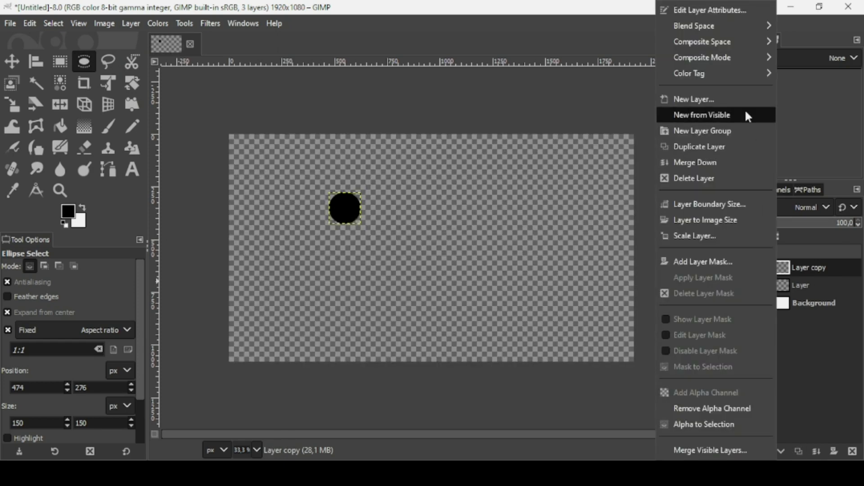
mouse_move(737, 62)
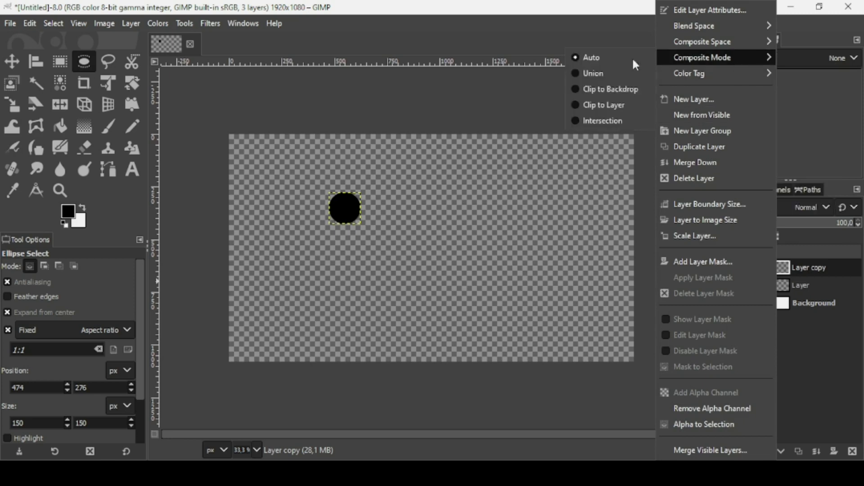
left_click(617, 122)
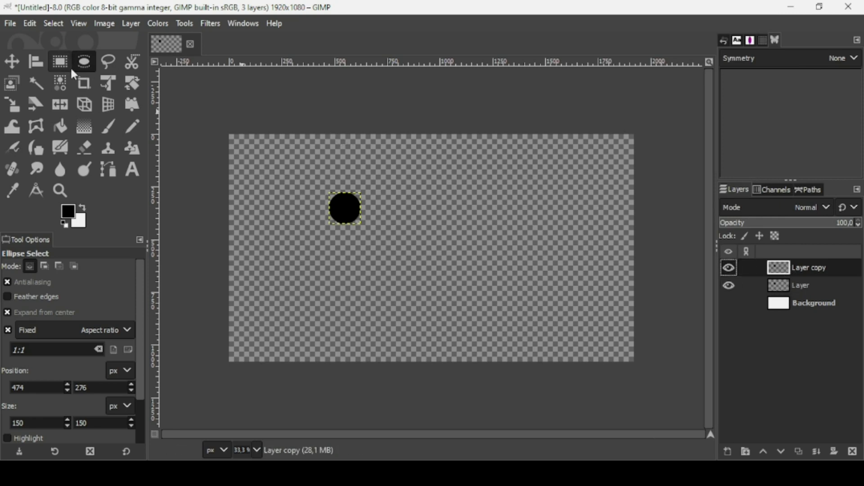
Step: Move the copied circle right to overlap the original and set its composite mode back to Auto
left_click(22, 64)
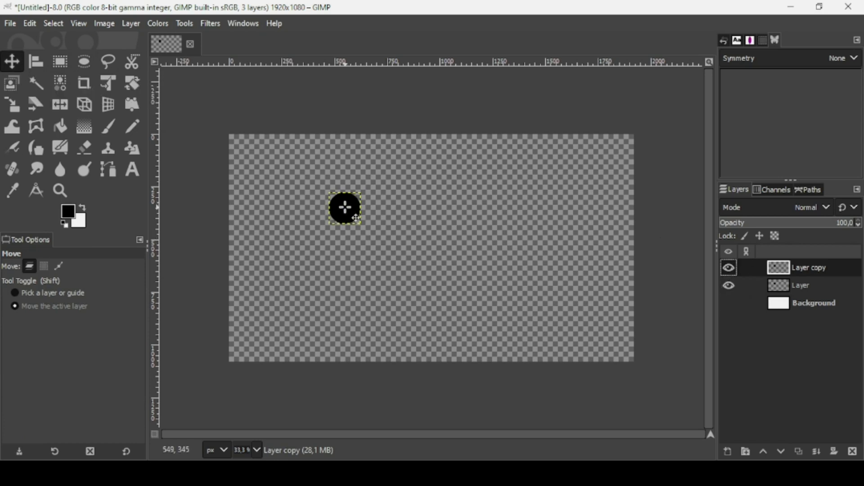
left_click_drag(355, 217, 373, 220)
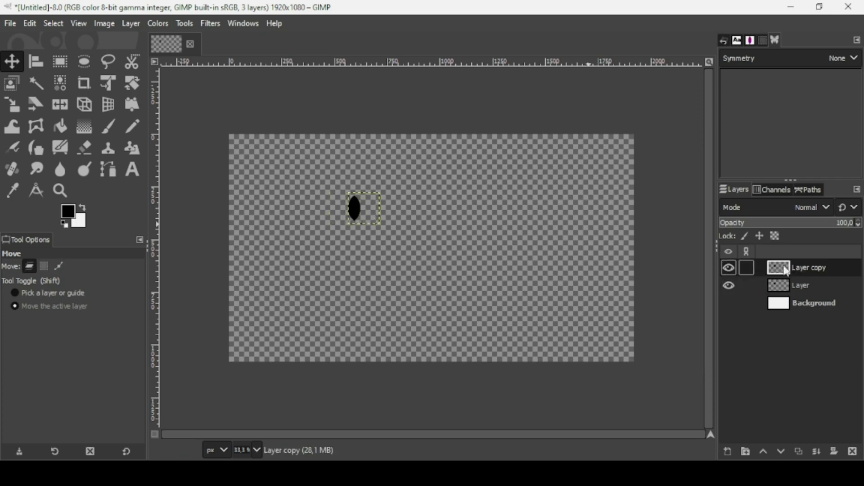
right_click(786, 271)
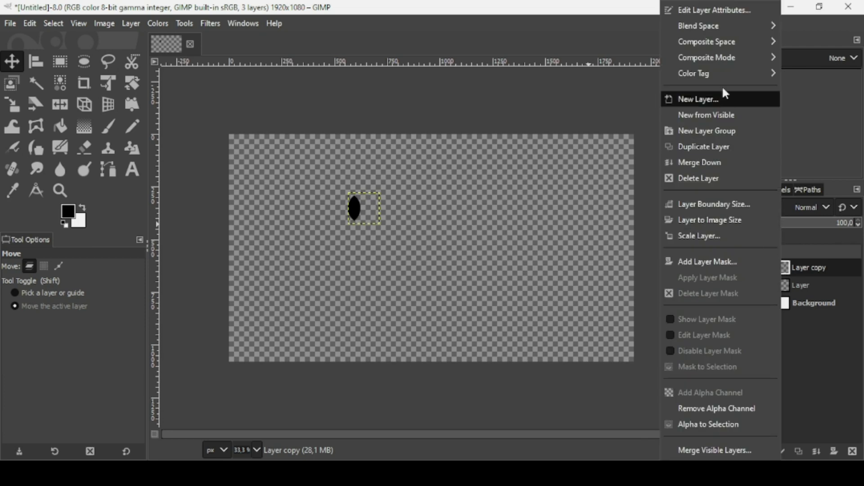
mouse_move(719, 58)
left_click(629, 56)
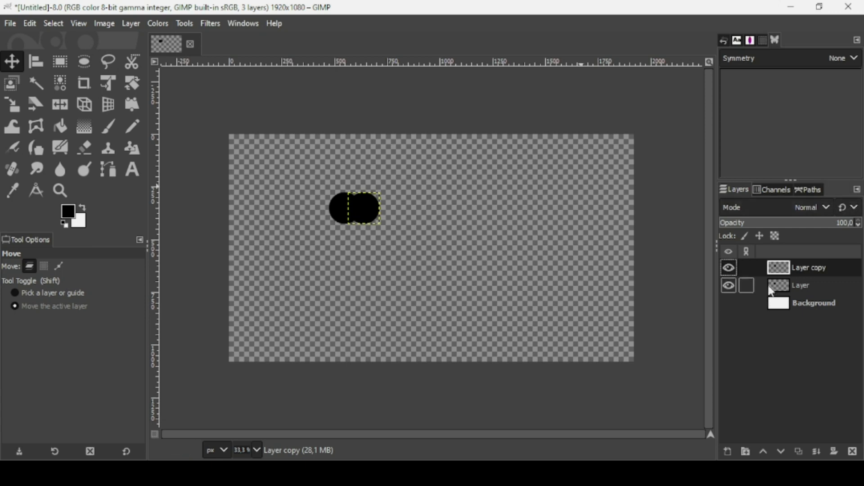
Step: Reapply Intersection to form the lens shape, merge it down, and show the Background again
right_click(776, 268)
mouse_move(727, 54)
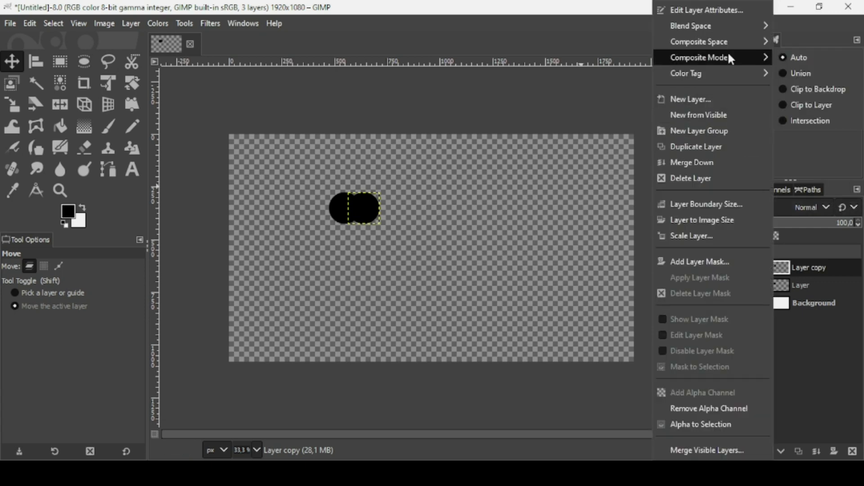
left_click(816, 121)
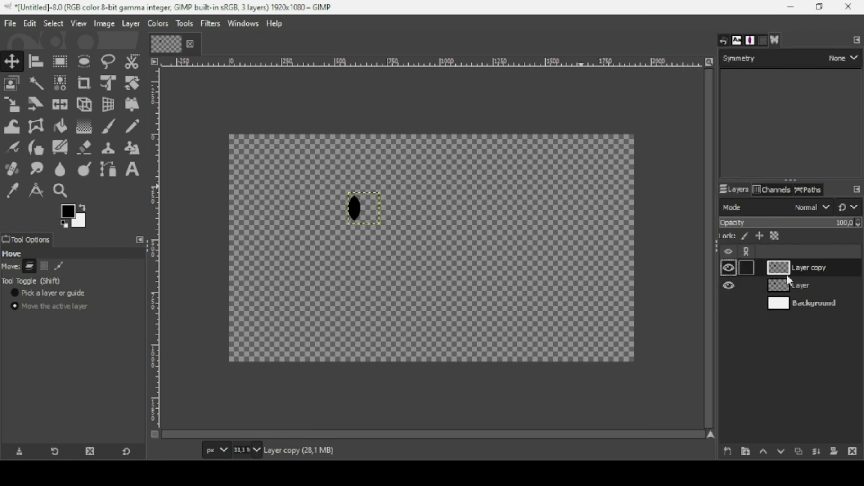
left_click(728, 303)
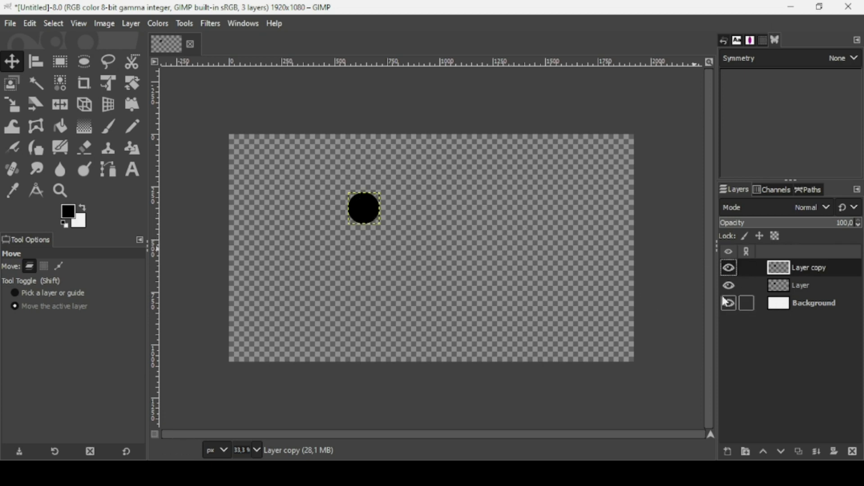
left_click(727, 302)
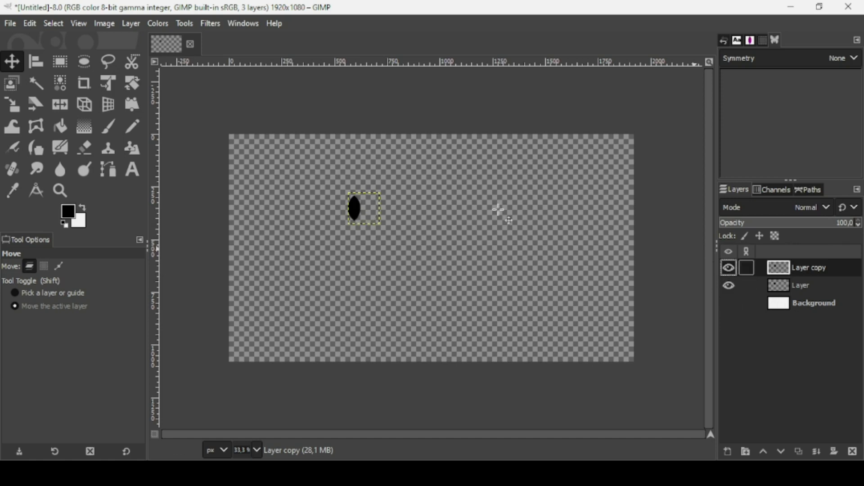
left_click(813, 449)
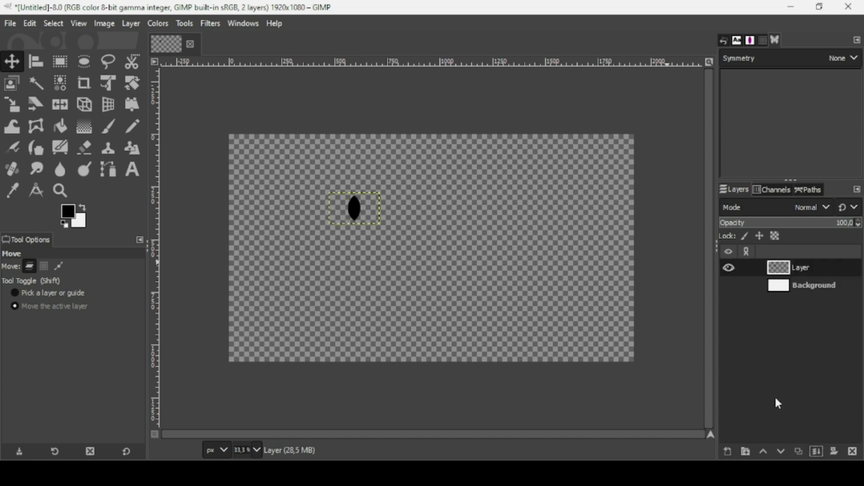
left_click(728, 287)
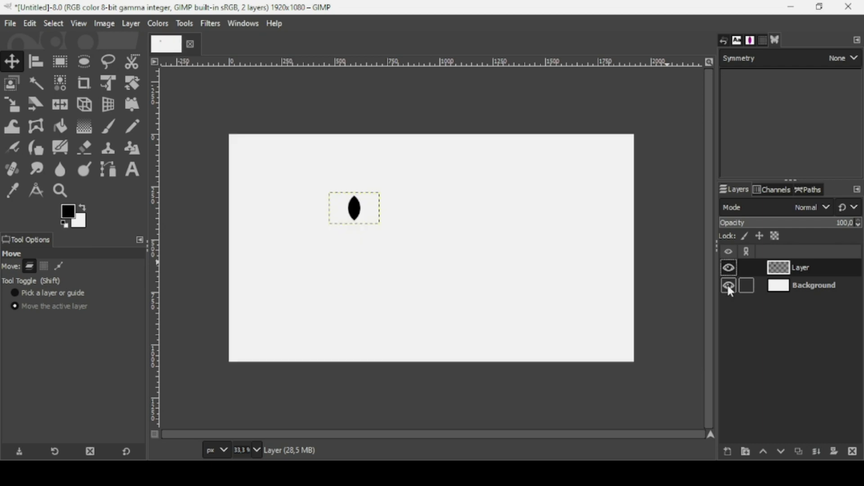
Step: Load the leaf layer's alpha as a selection and set the Gradient tool shape to Linear
right_click(780, 268)
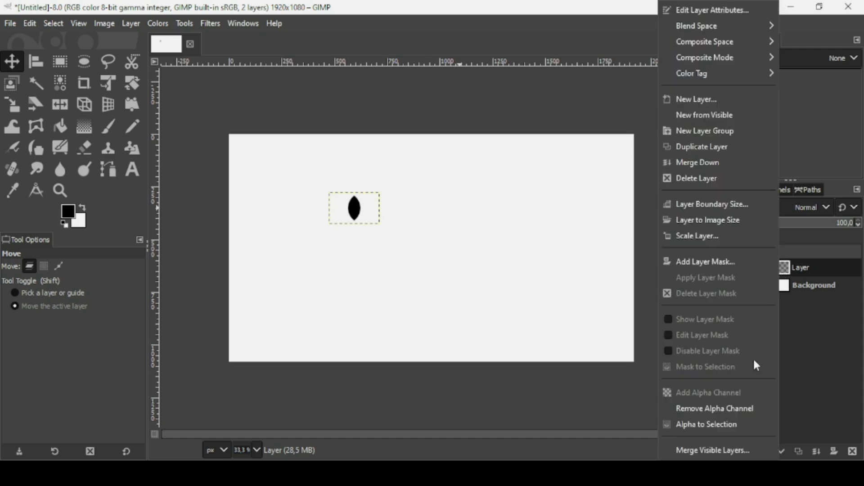
left_click(727, 421)
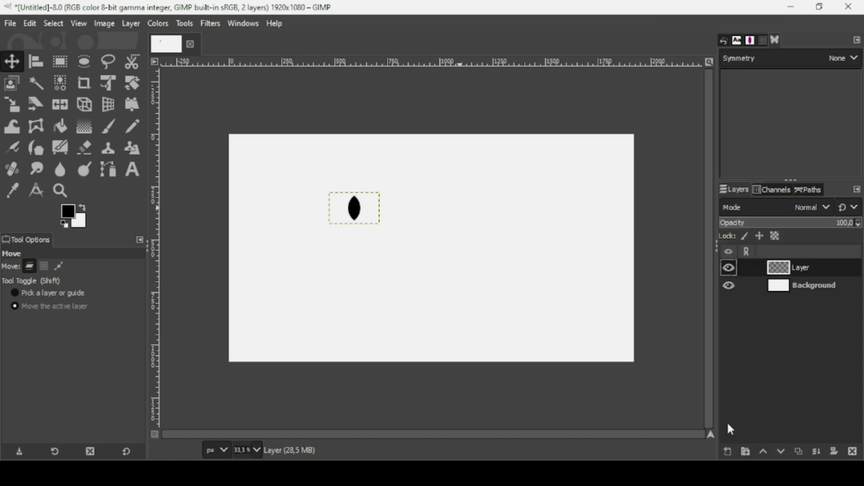
left_click(87, 129)
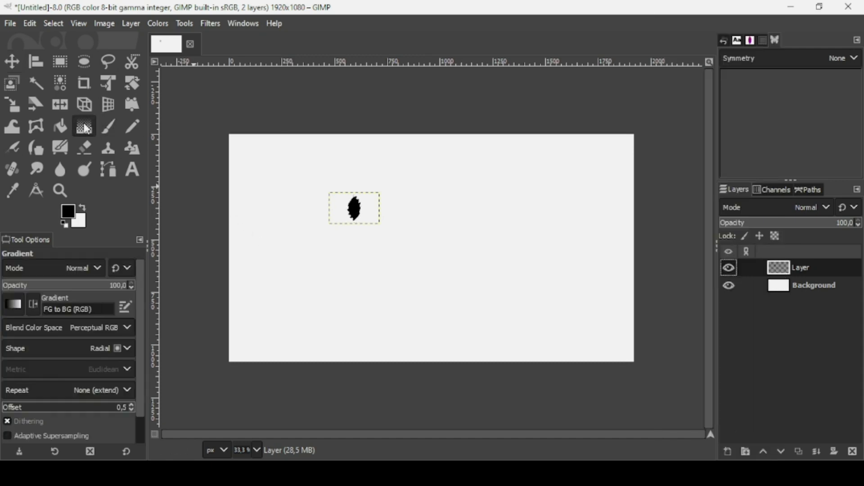
left_click(112, 347)
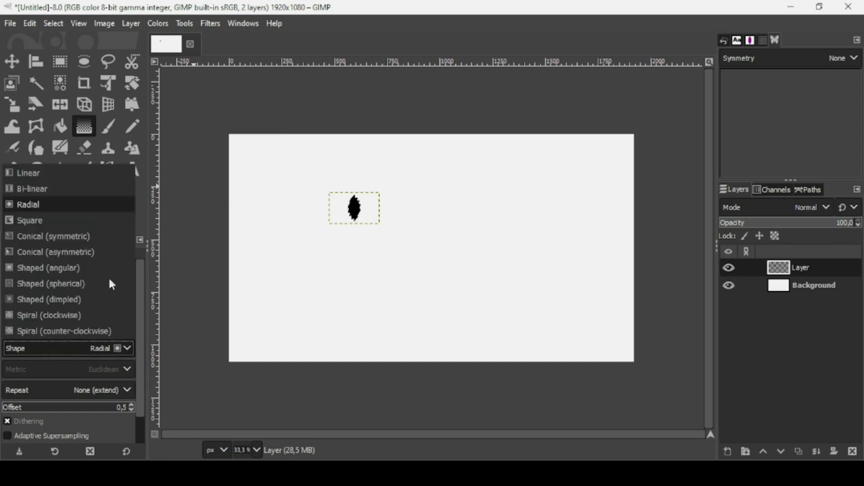
left_click(101, 177)
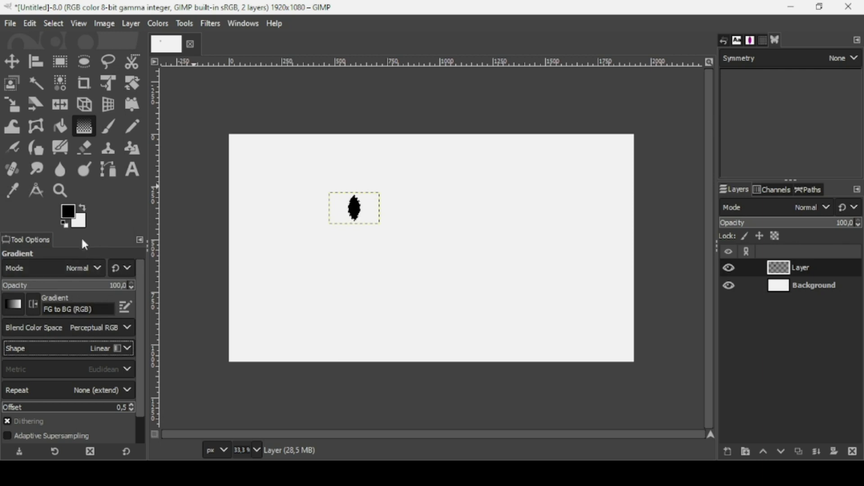
Step: Set the foreground colour to magenta b80c63 and the background colour to purple 9709b9
left_click(69, 214)
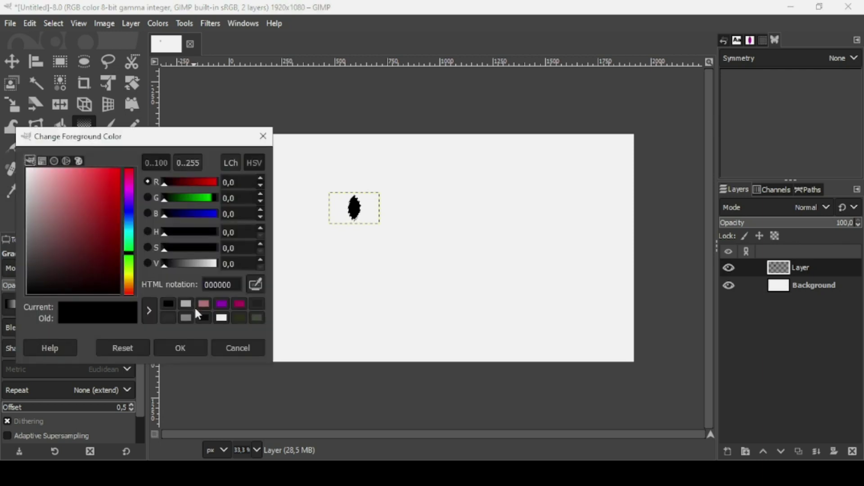
left_click(238, 304)
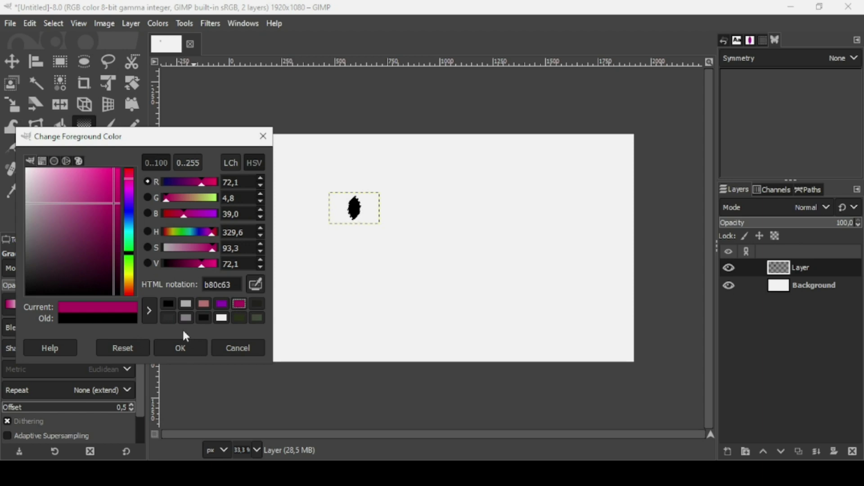
left_click(182, 342)
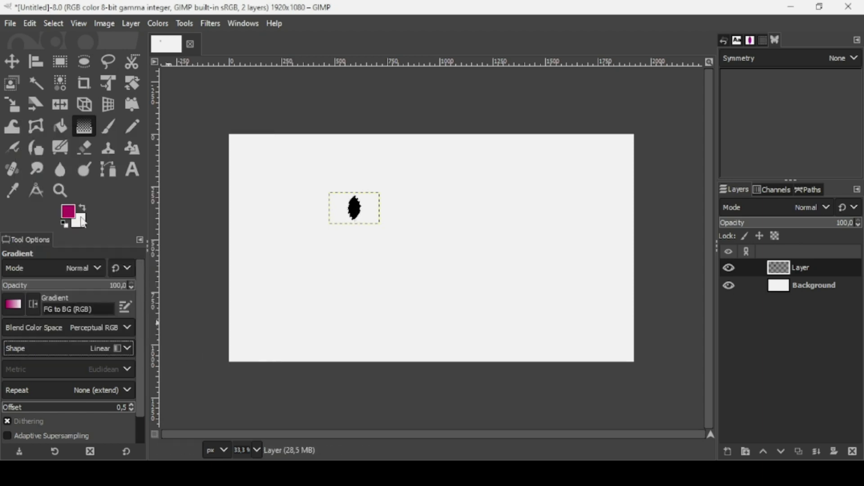
left_click(81, 221)
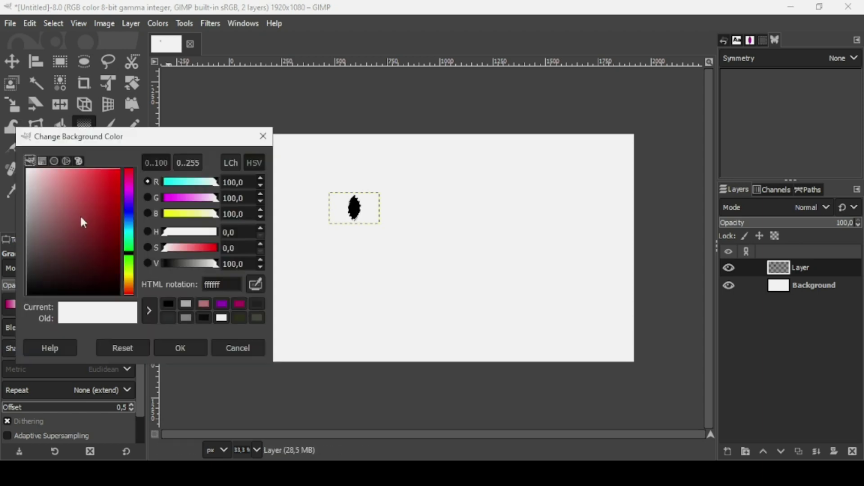
left_click(221, 304)
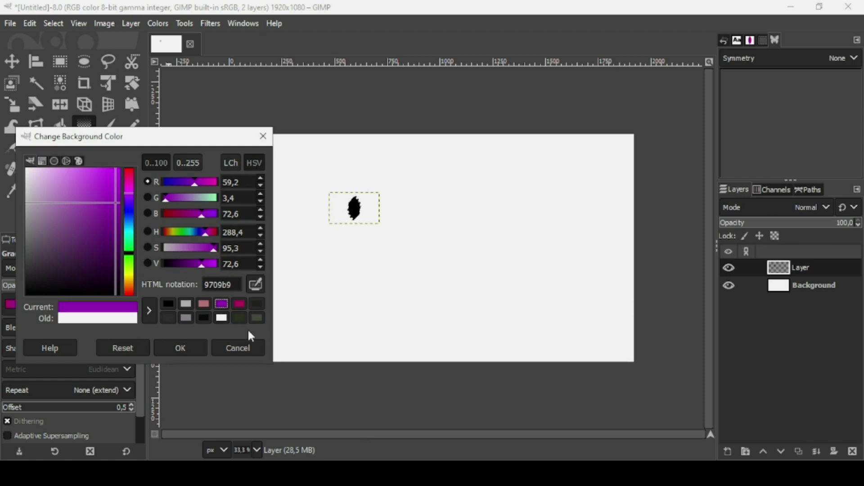
left_click(182, 348)
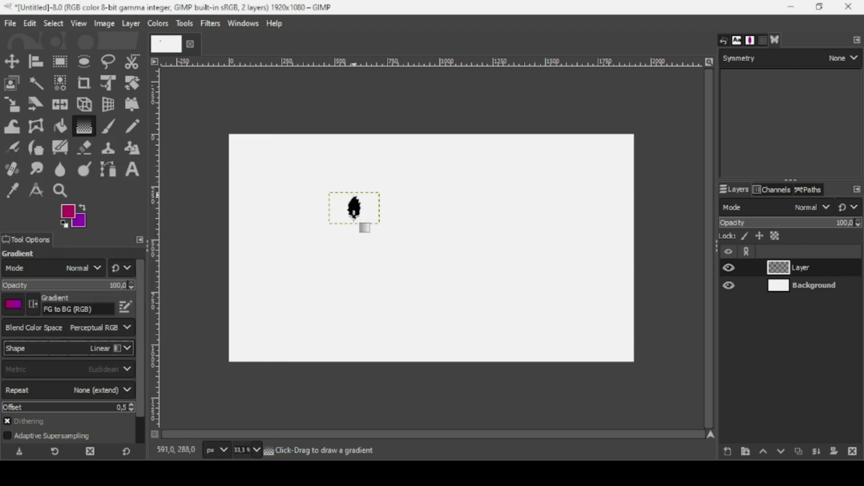
Step: Fill the leaf selection with a magenta-to-purple linear gradient swept downward
left_click_drag(354, 194, 355, 224)
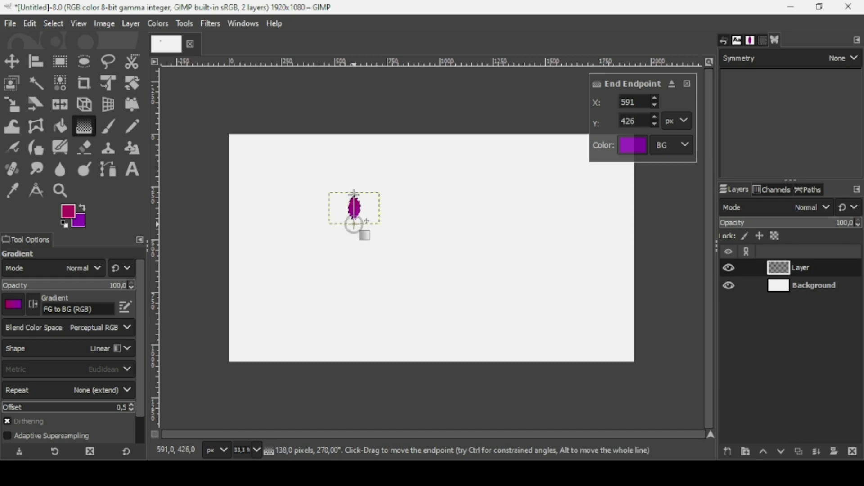
key("Return")
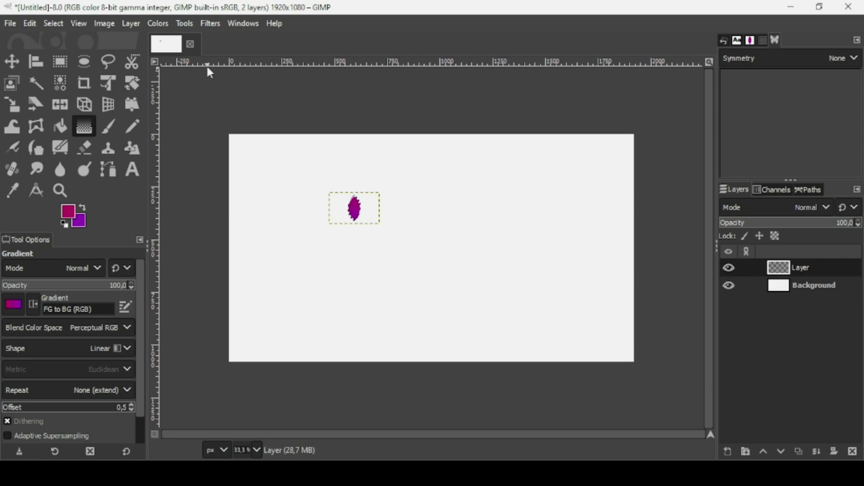
left_click(54, 23)
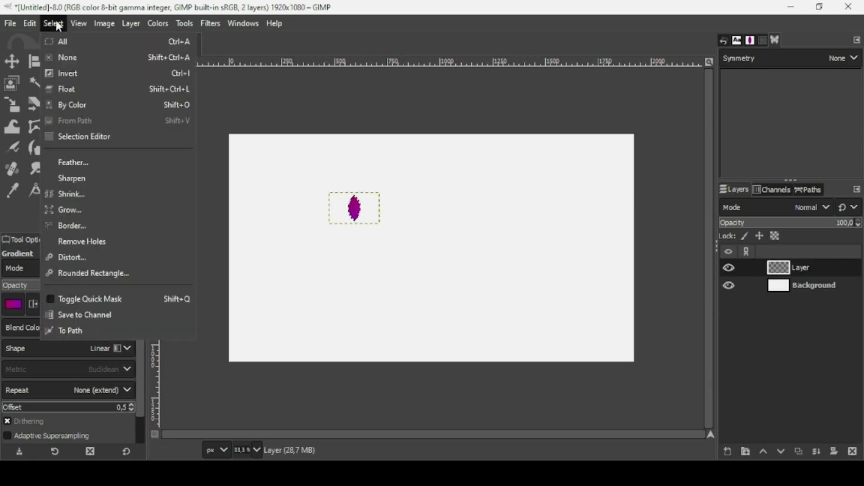
left_click(56, 21)
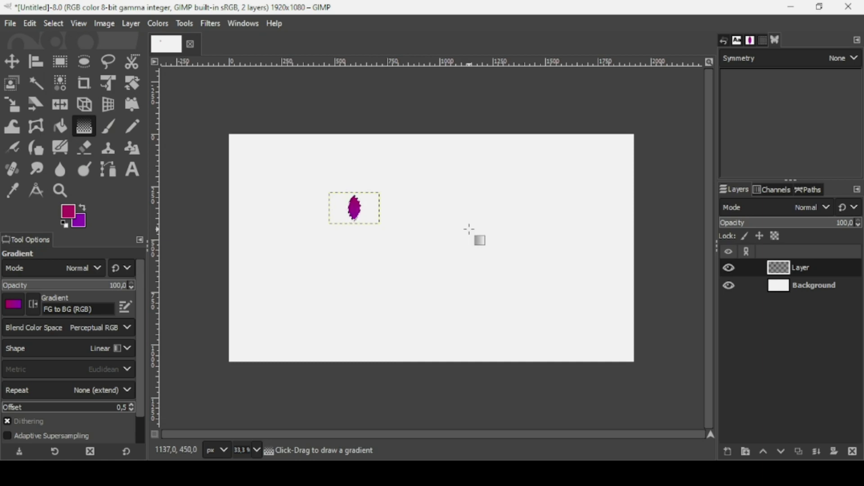
Step: Copy the gradient leaf to the clipboard and clear the selection
key("ctrl+c")
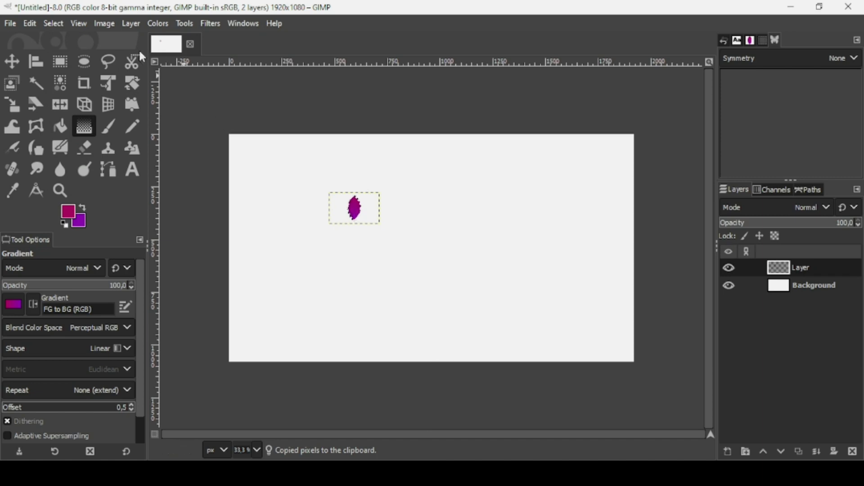
left_click(55, 23)
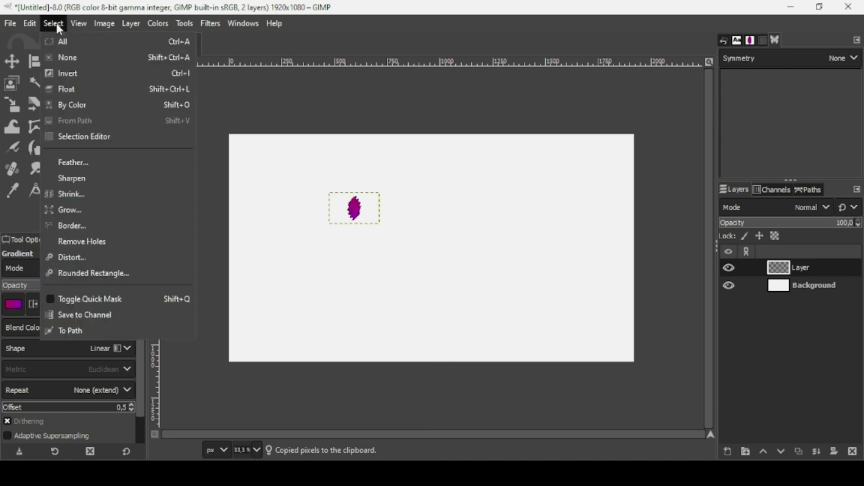
left_click(63, 58)
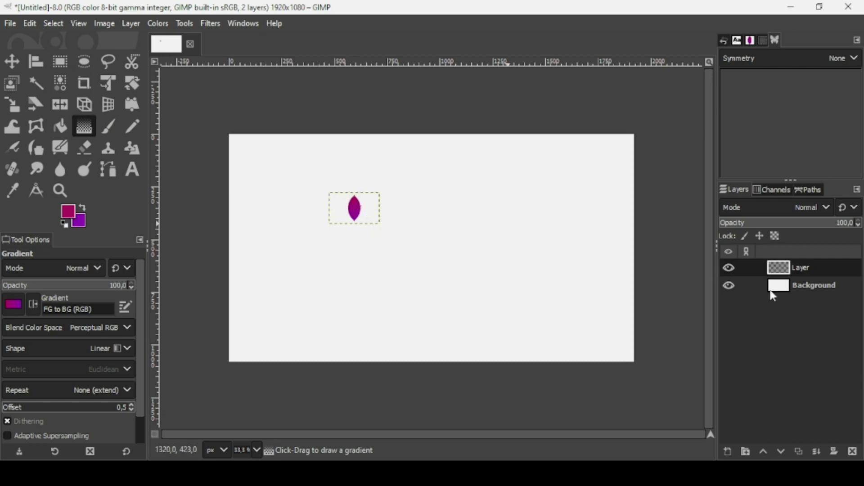
Step: Hide the leaf layer and add a new empty transparent layer
left_click(730, 269)
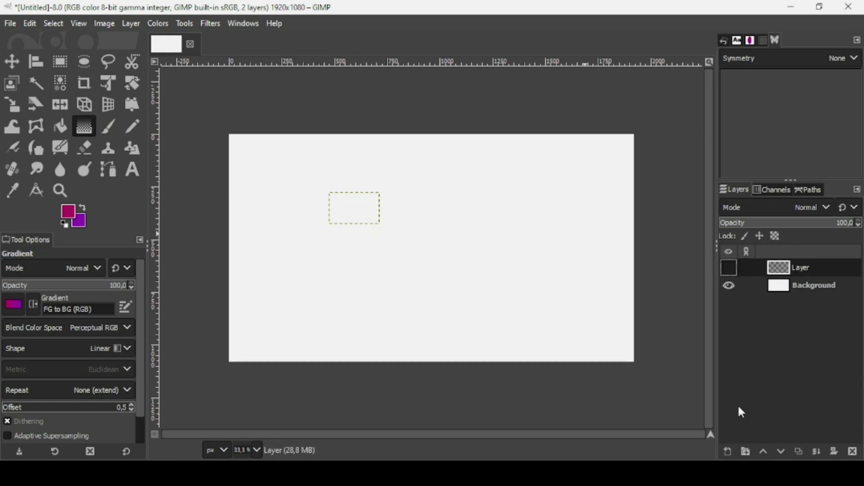
left_click(730, 452)
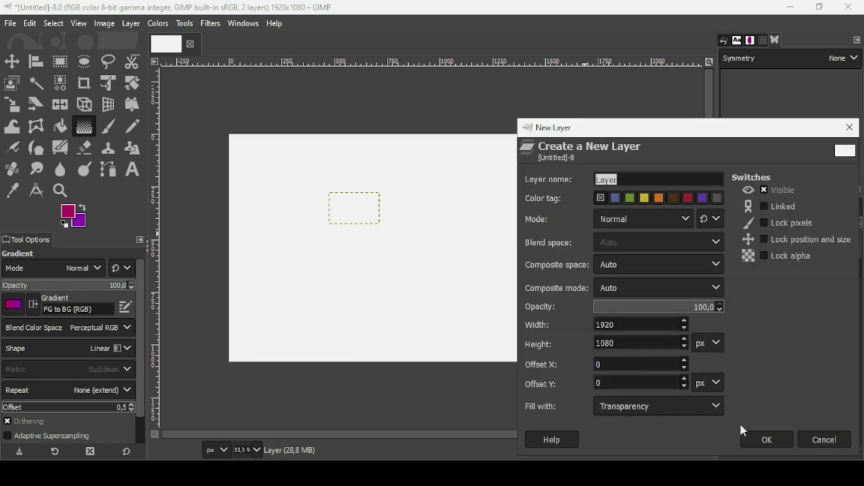
left_click(767, 440)
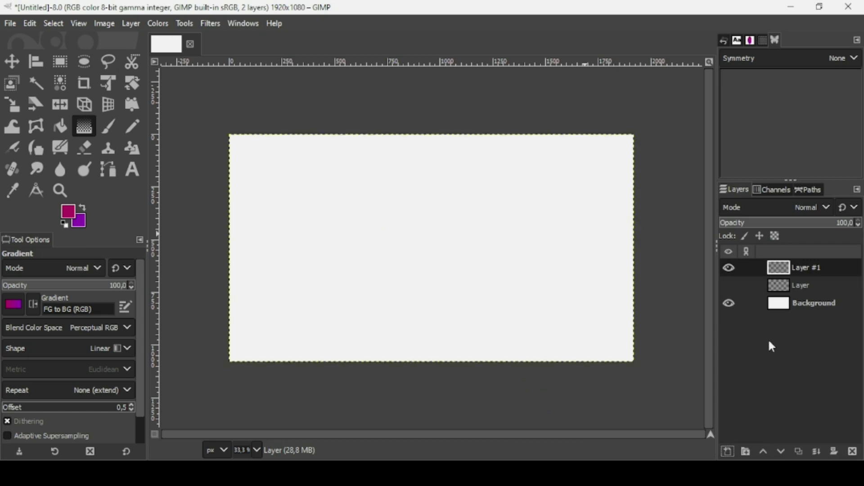
Step: Set the Paintbrush to the clipboard leaf brush at force 100, test-stamp it, and undo one stamp
left_click(117, 131)
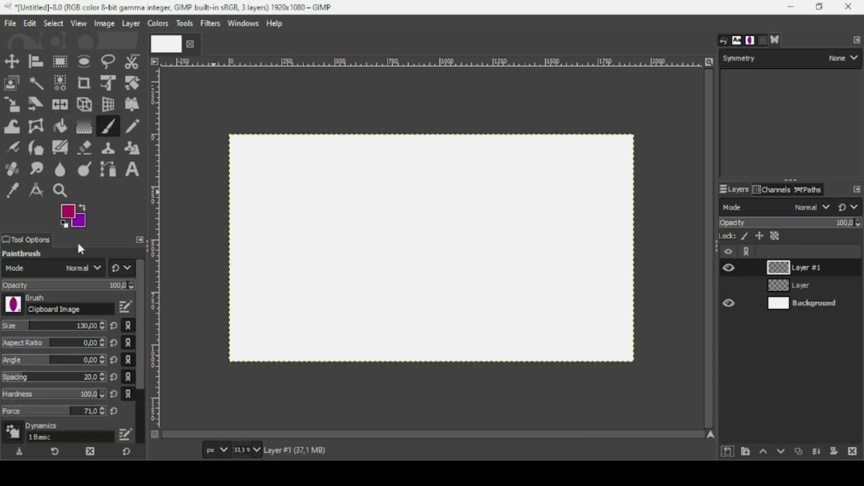
left_click(13, 305)
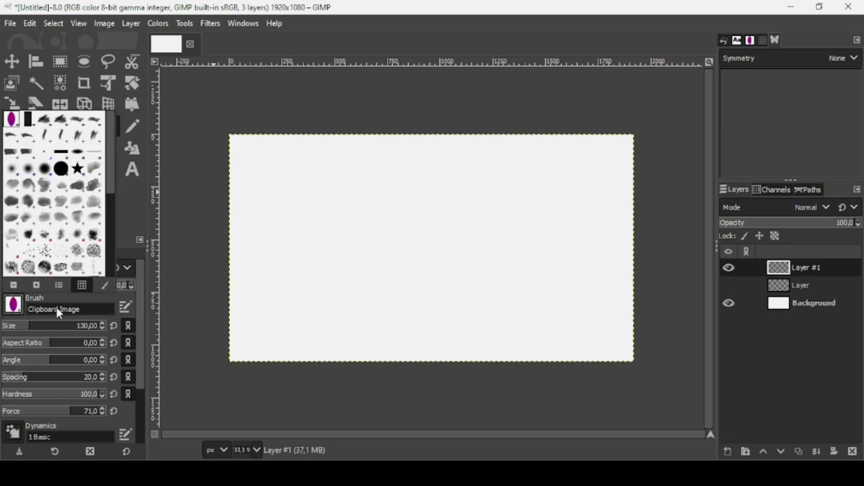
left_click(81, 407)
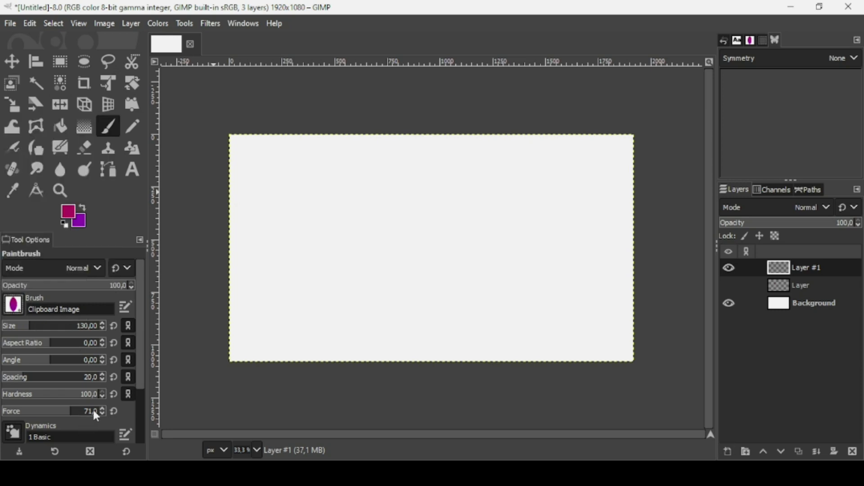
left_click(97, 407)
left_click_drag(115, 413, 117, 407)
left_click(409, 169)
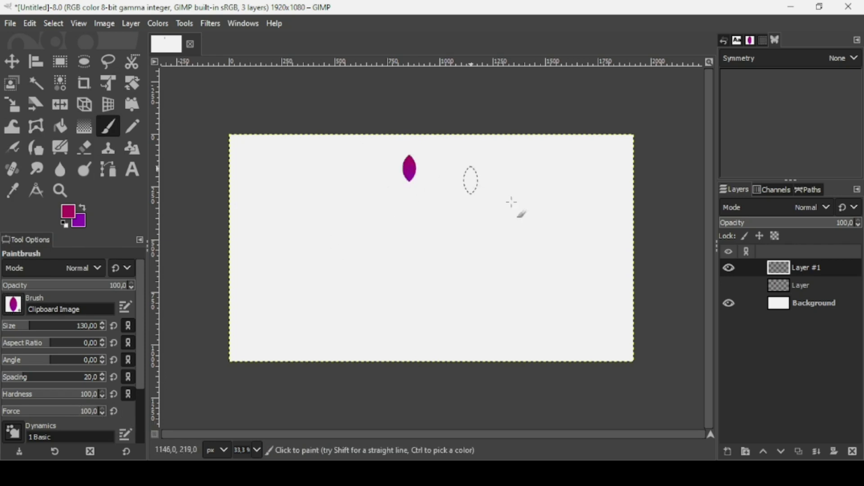
left_click(520, 209)
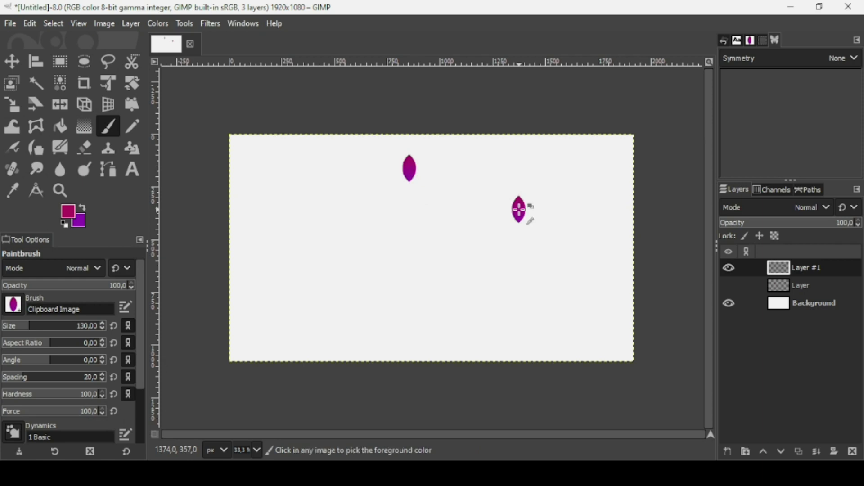
key("ctrl+z")
key("ctrl+z")
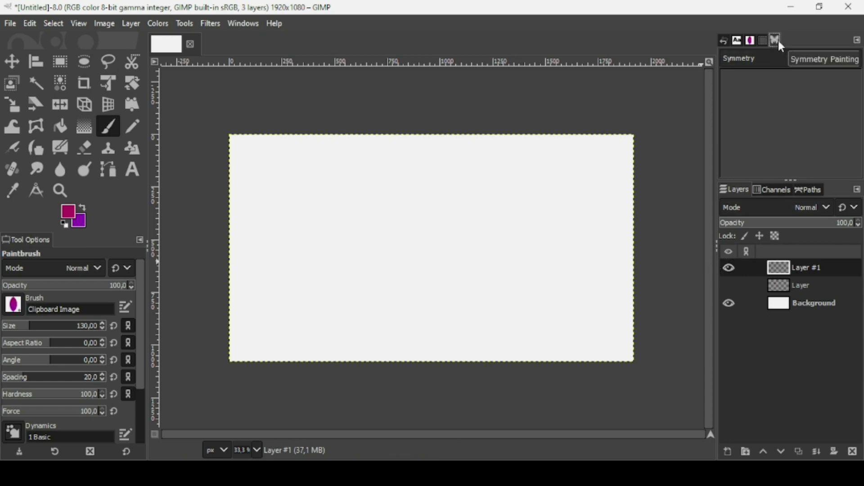
Step: Add the Symmetry Painting panel to the dock and choose Mandala symmetry
left_click(856, 40)
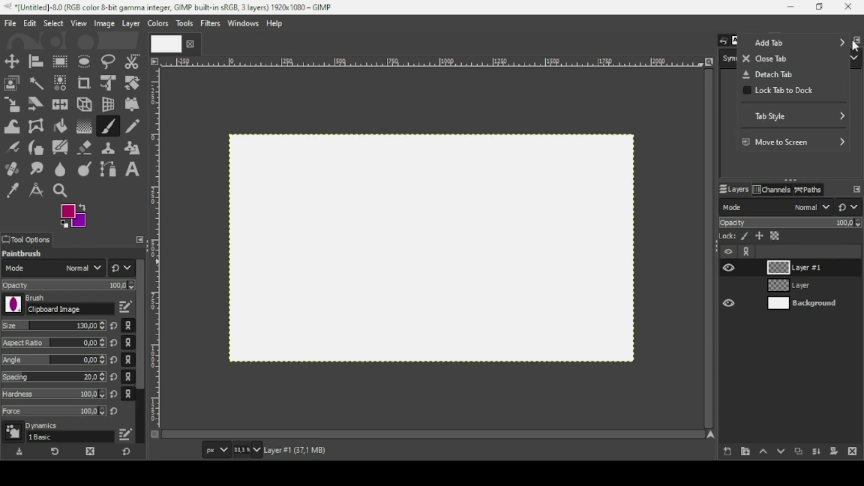
left_click(803, 58)
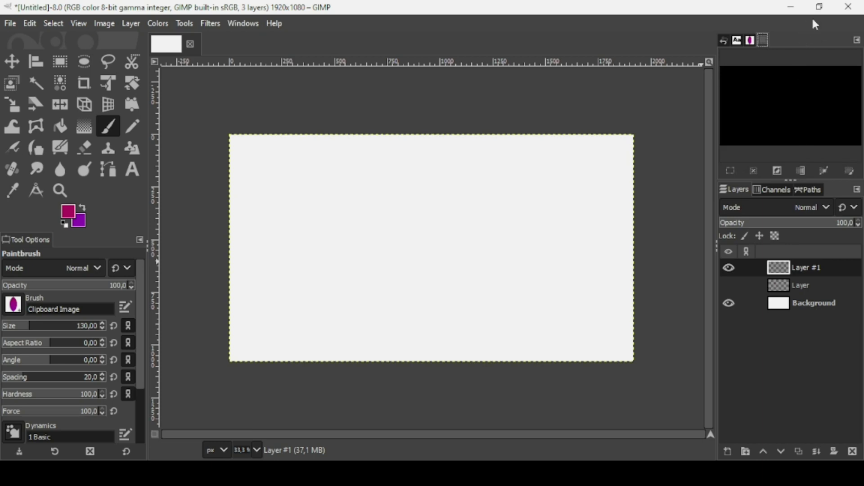
left_click(856, 43)
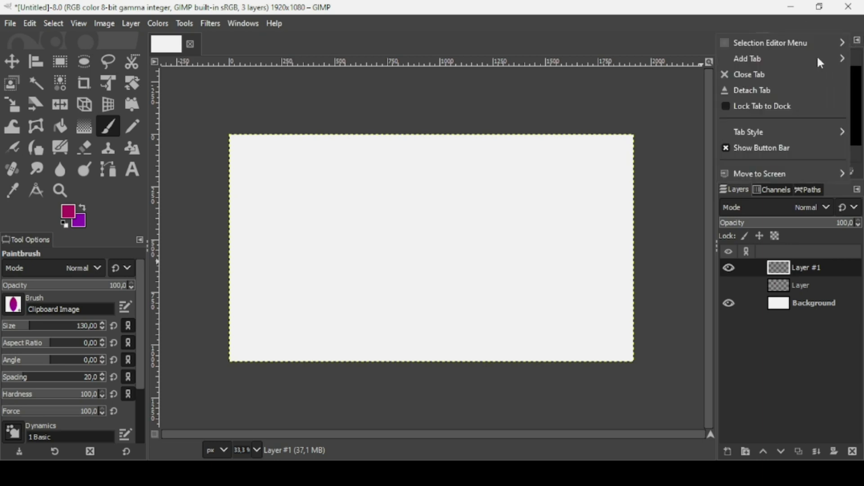
mouse_move(825, 60)
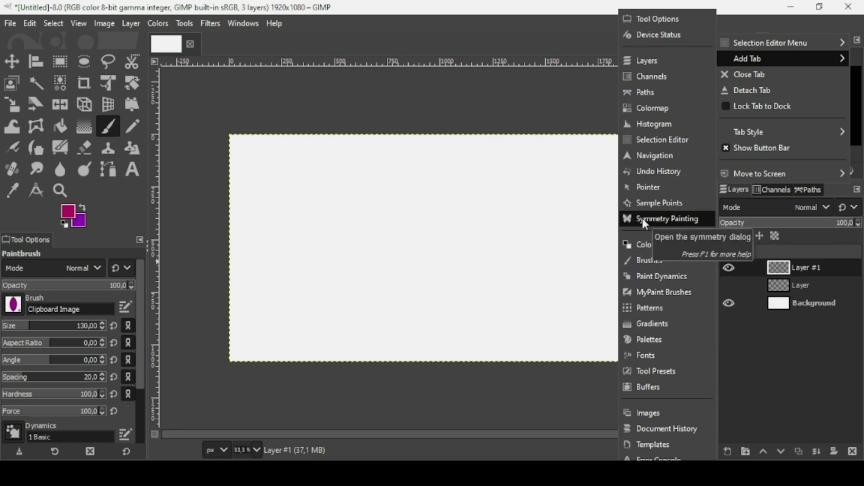
left_click(658, 216)
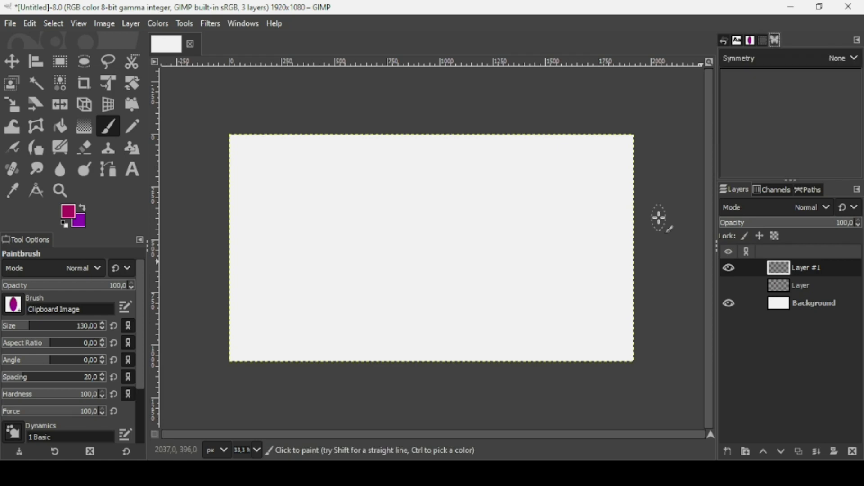
left_click(793, 63)
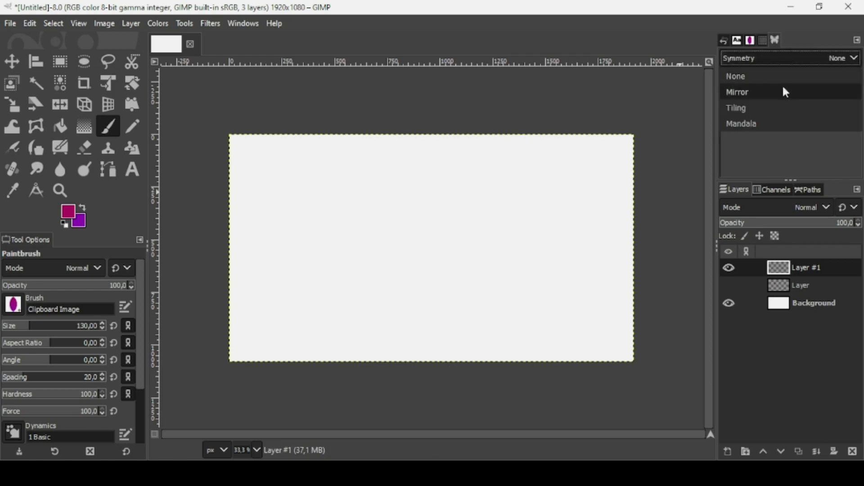
left_click(772, 124)
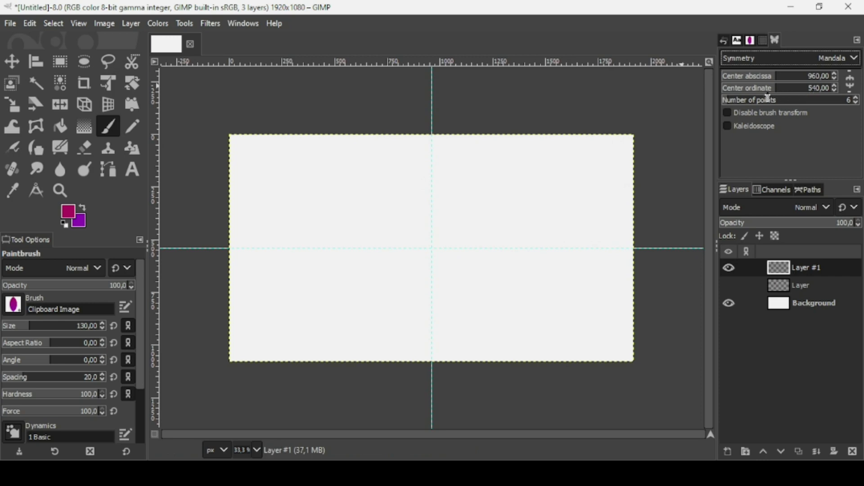
Step: Set the Mandala to 22 points and stamp a ring of 22 leaves above the centre
left_click(746, 105)
type("15")
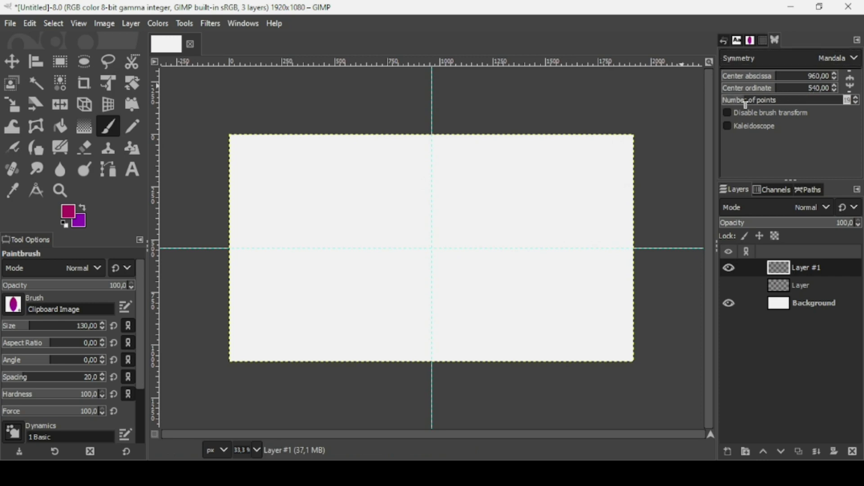
scroll(741, 104, "up", 7)
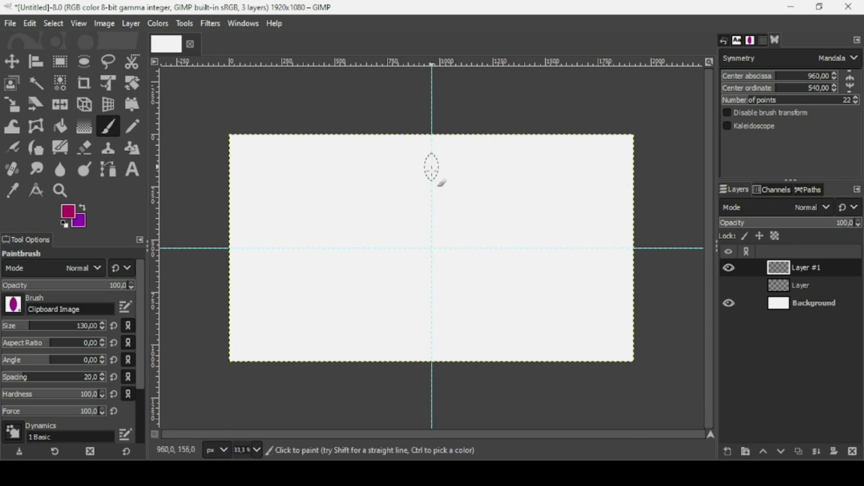
left_click(432, 172)
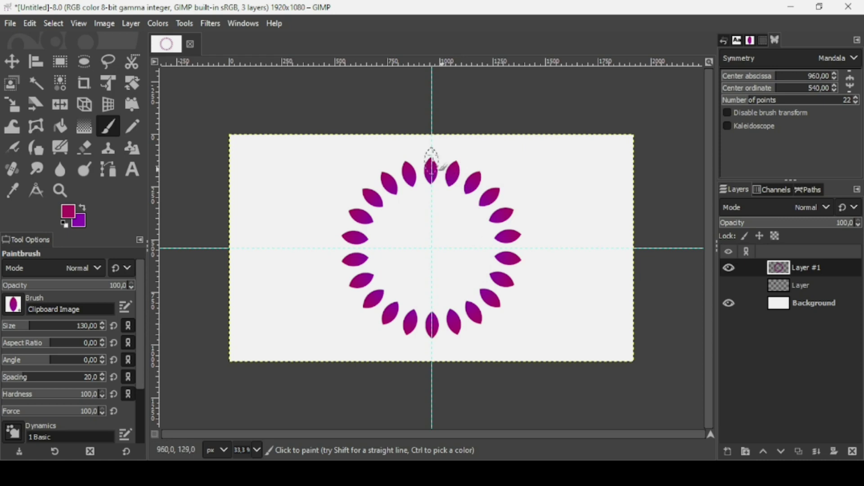
Step: Switch symmetry to None and then back to Mandala
left_click(803, 58)
left_click(804, 59)
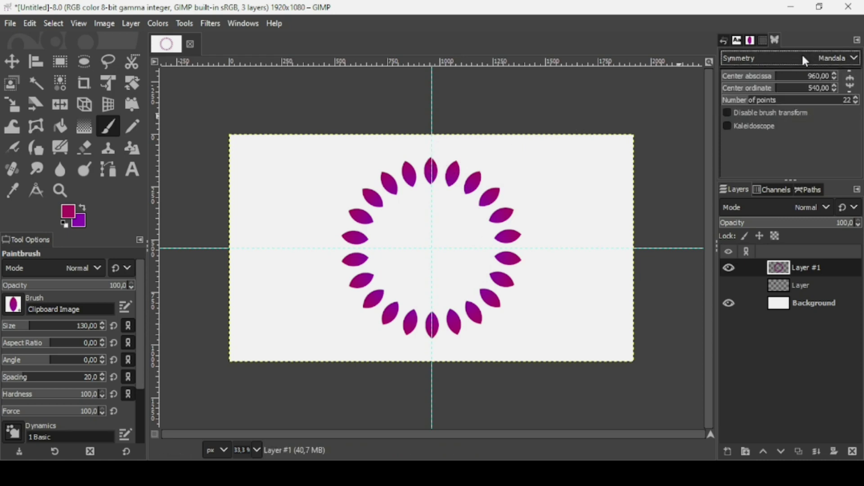
left_click(803, 59)
left_click(780, 81)
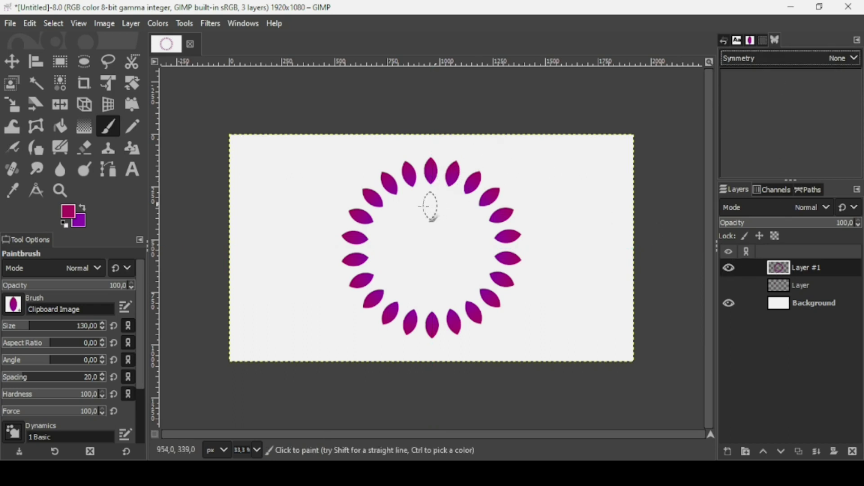
left_click(774, 60)
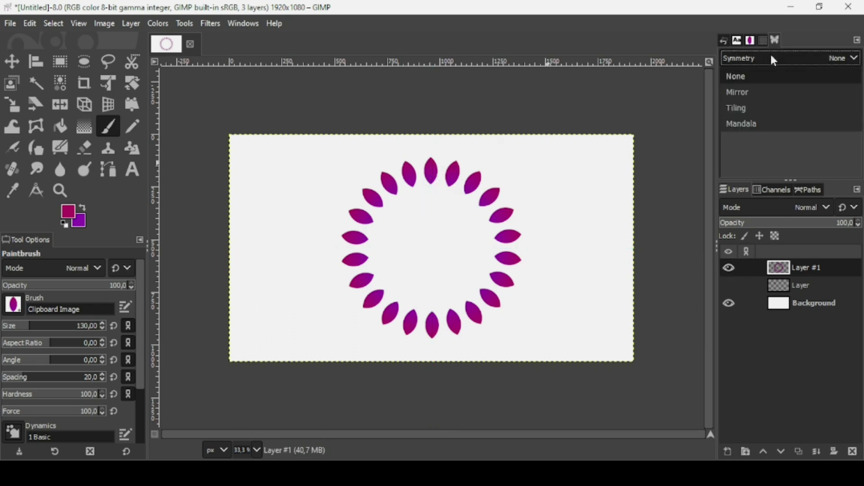
left_click(756, 123)
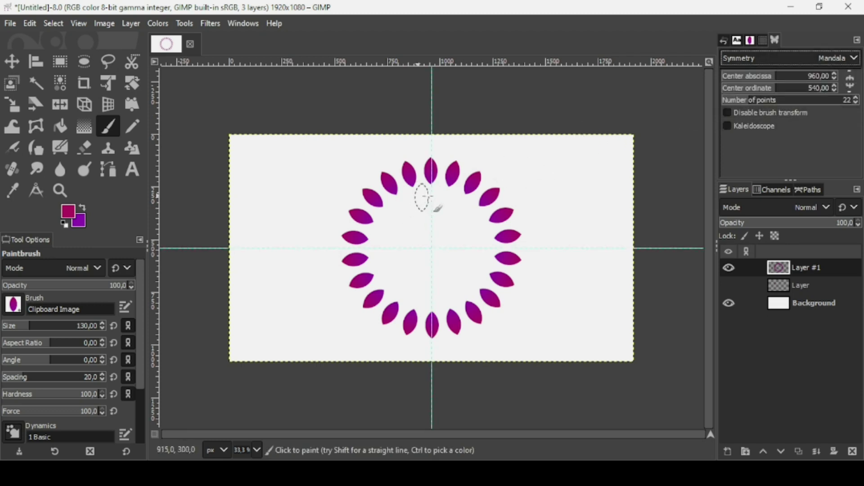
Step: Try three extra painted rings, undo them, and set symmetry to None
left_click_drag(444, 212, 446, 213)
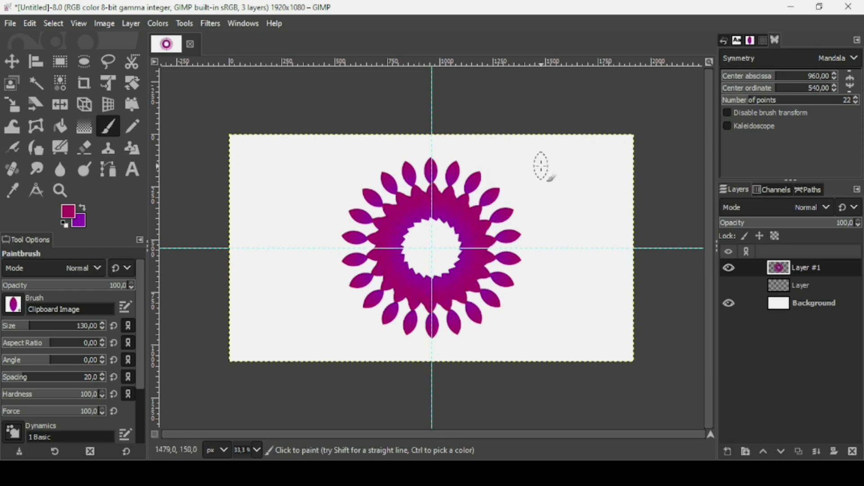
left_click(556, 184)
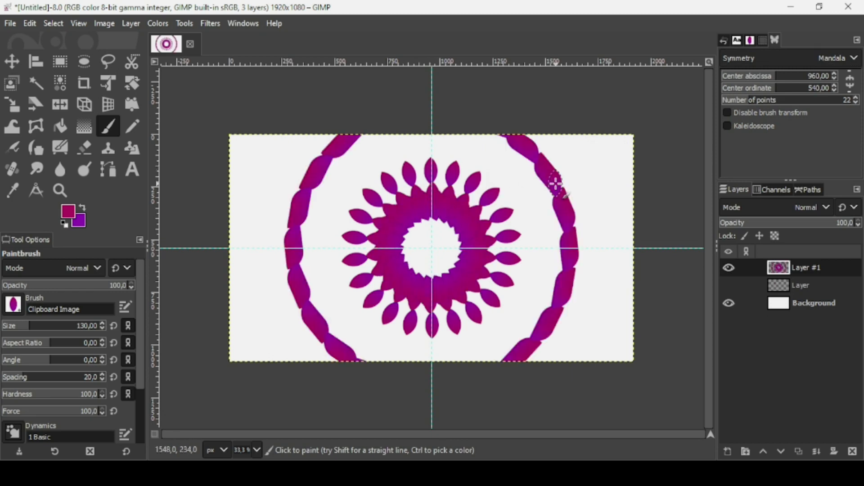
left_click(447, 148)
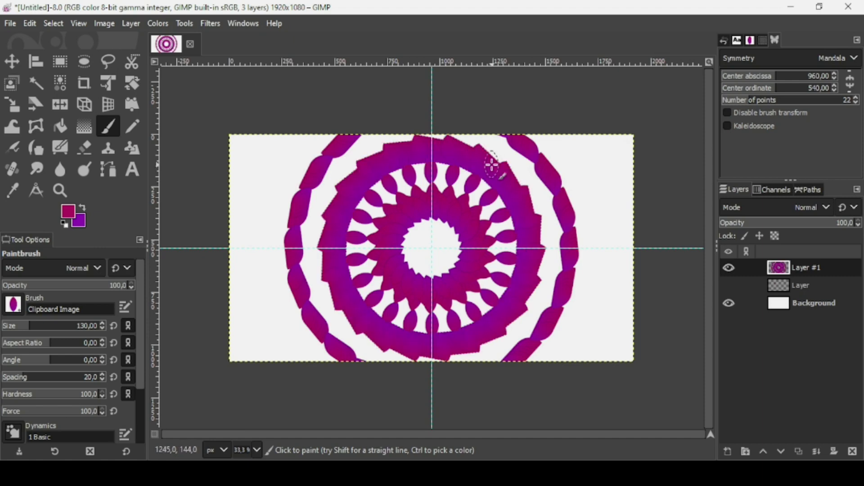
key("ctrl")
key("ctrl+z")
key("ctrl+z")
key("ctrl+z")
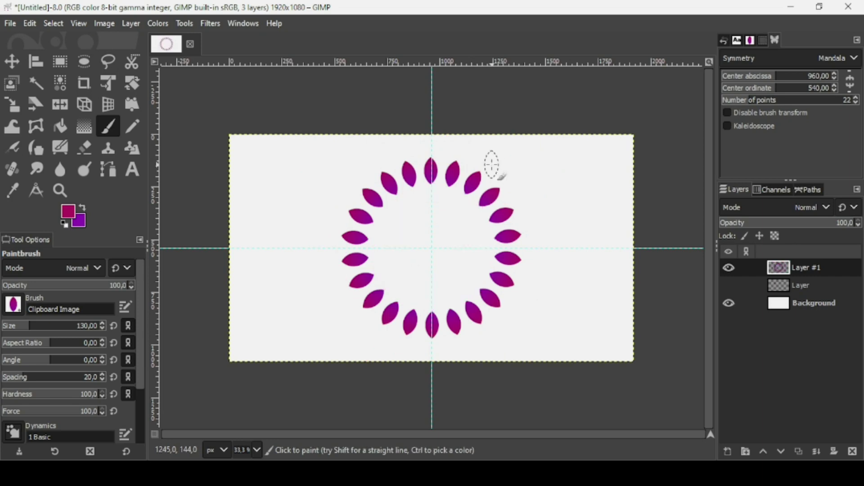
left_click(819, 59)
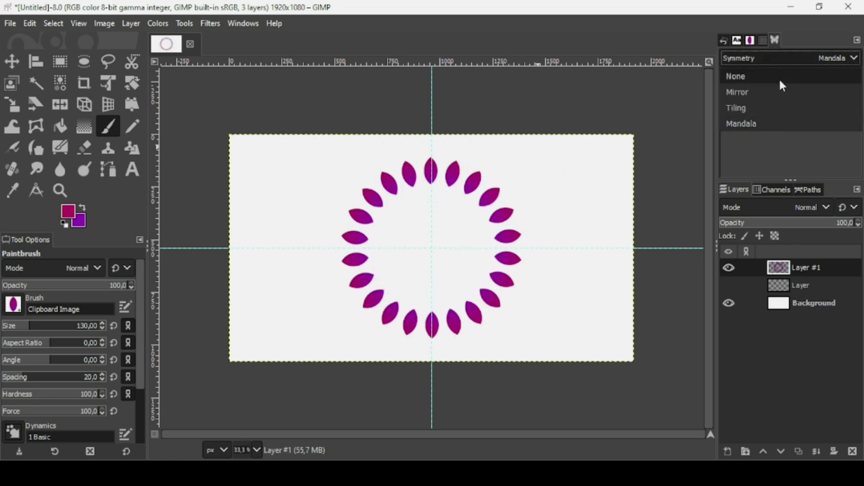
left_click(783, 85)
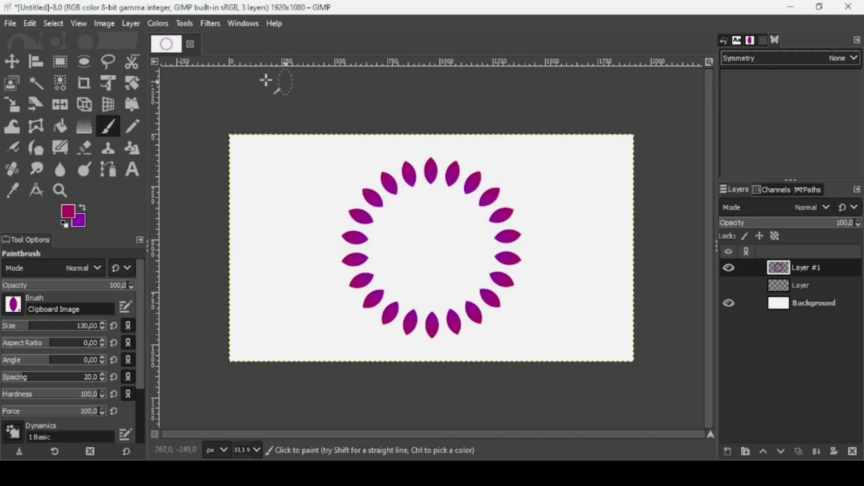
Step: Start a Recursive Transform of the leaf ring with Iterations set to 10
left_click(210, 24)
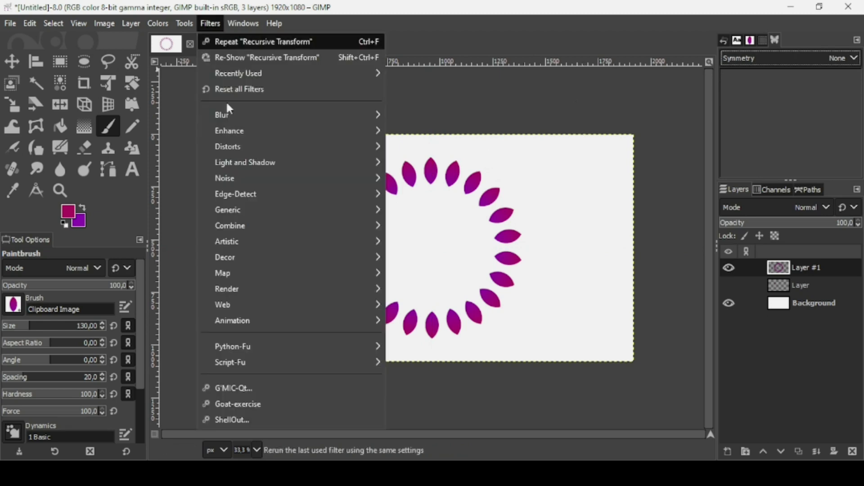
mouse_move(306, 279)
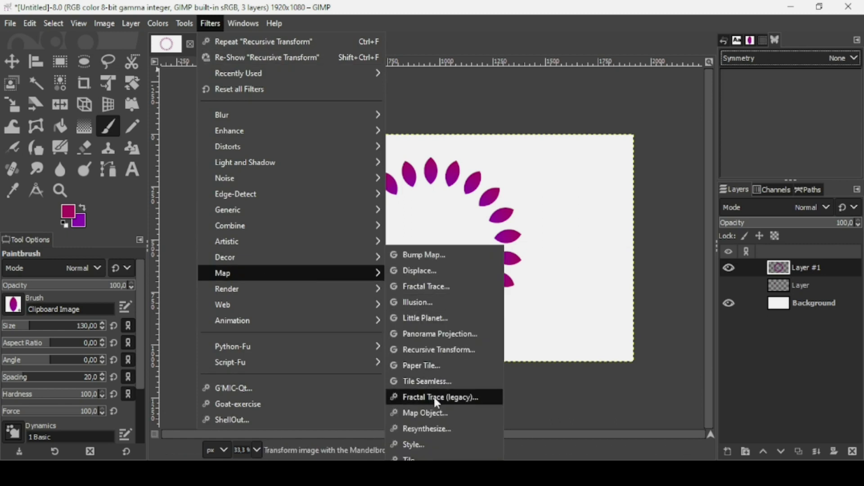
left_click(441, 350)
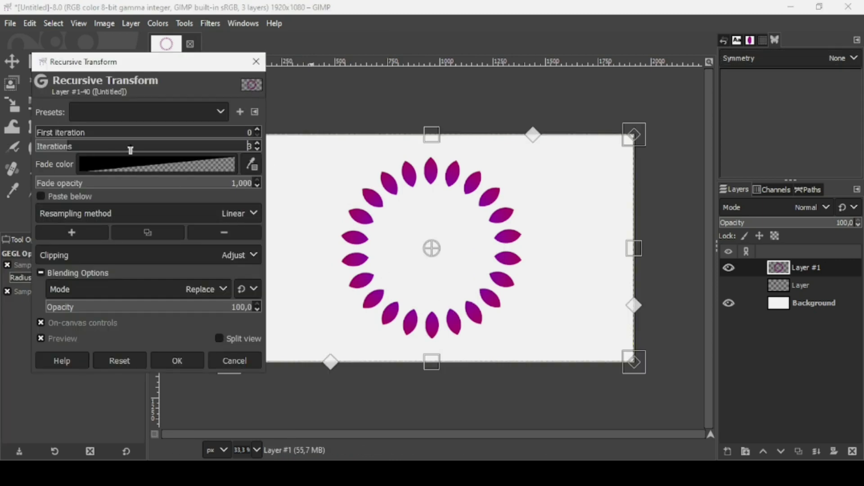
left_click(131, 150)
left_click_drag(131, 149, 141, 149)
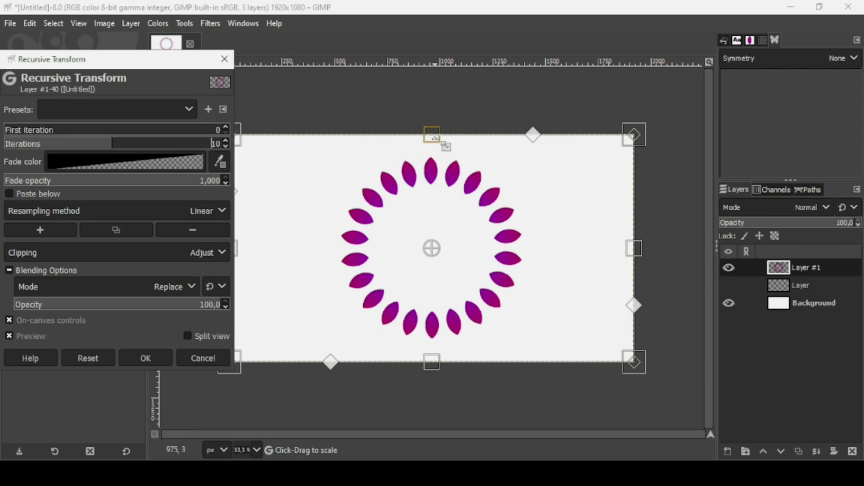
Step: Shrink the transform frame inward and rotate it clockwise so the copies nest into a dense flower
left_click_drag(433, 136, 433, 160)
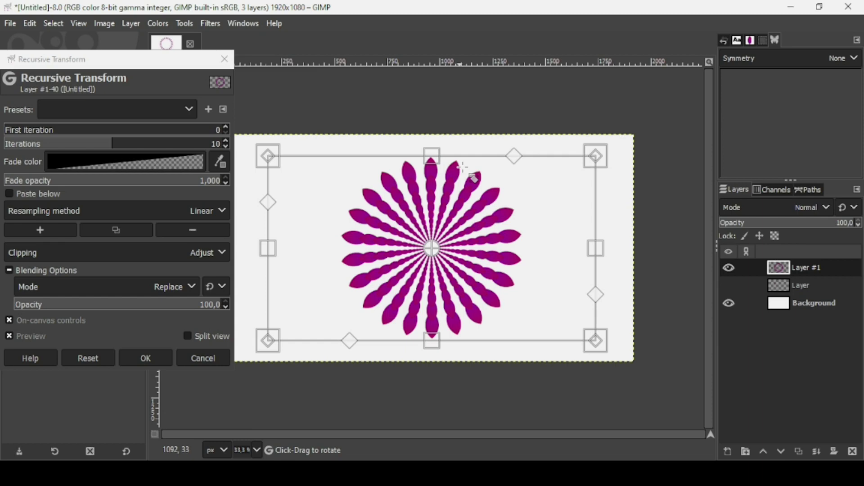
left_click_drag(77, 60, 155, 69)
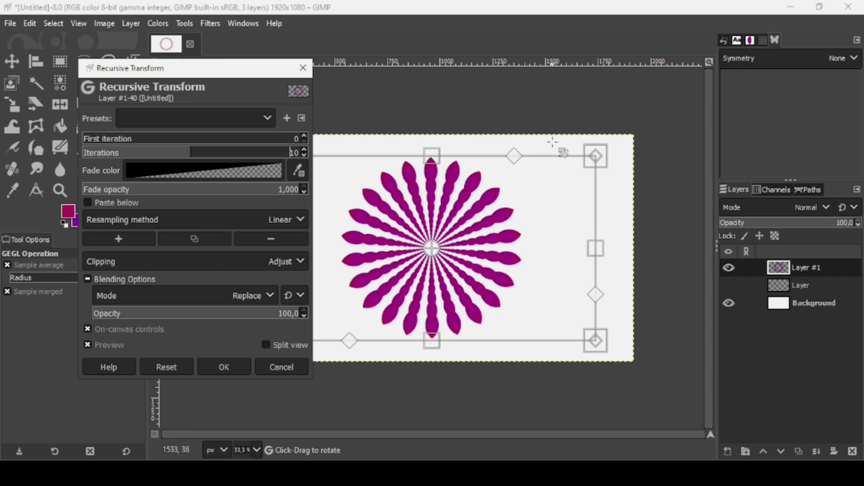
left_click_drag(228, 77, 142, 46)
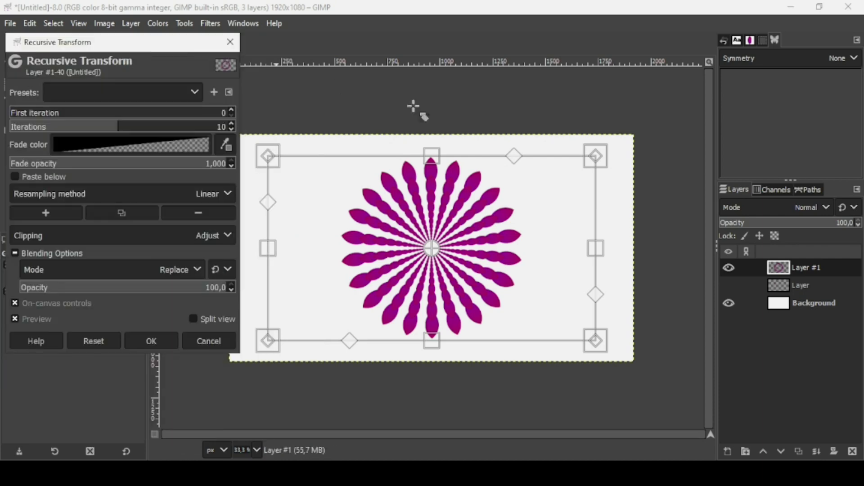
left_click_drag(552, 145, 571, 158)
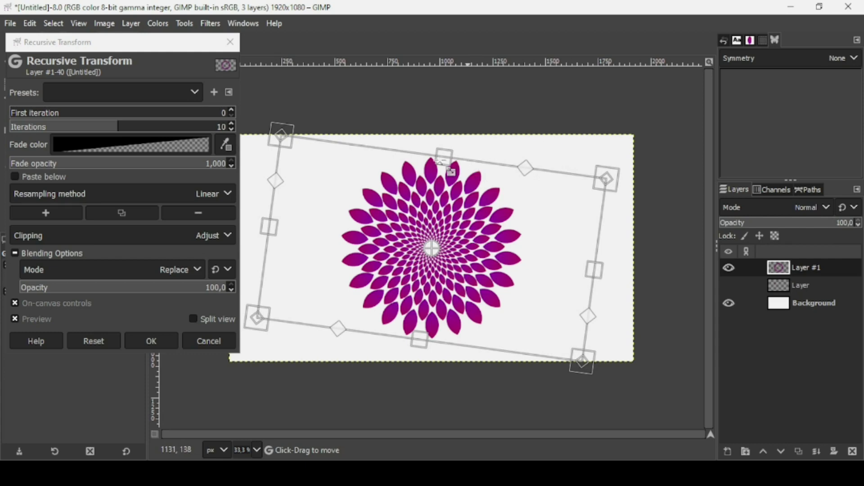
left_click_drag(452, 169, 448, 163)
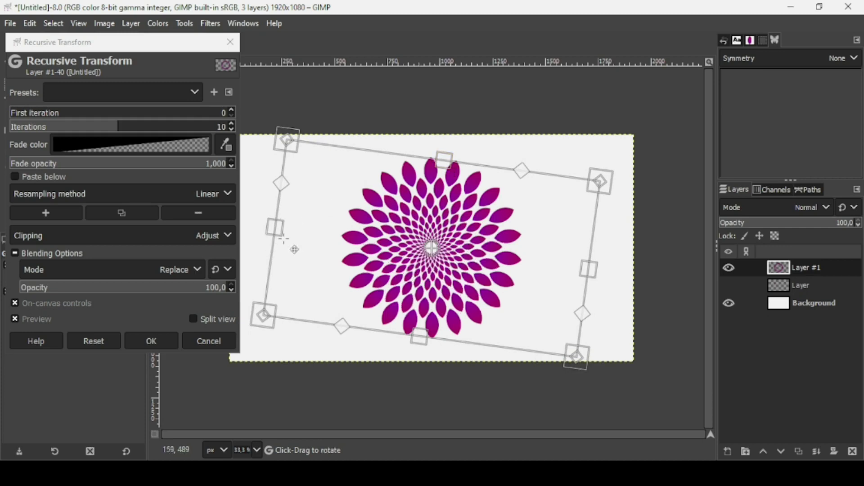
Step: Apply the Recursive Transform and bring up the layer's menu for New from Visible
left_click(160, 342)
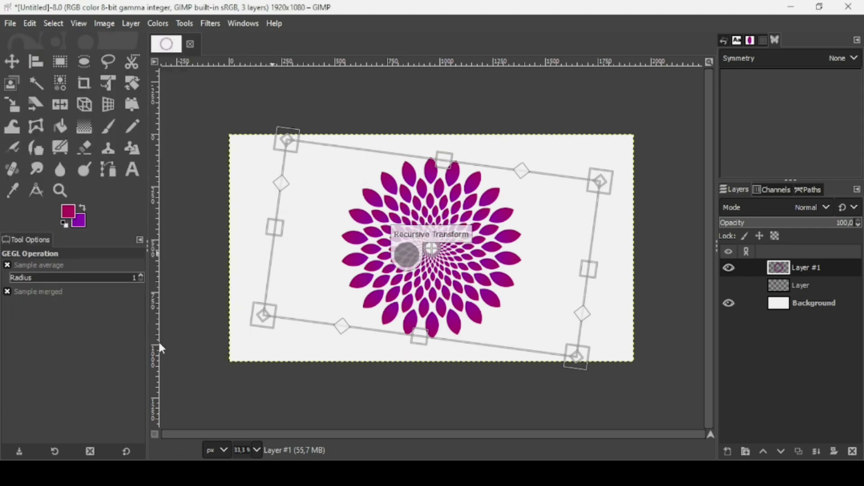
right_click(788, 275)
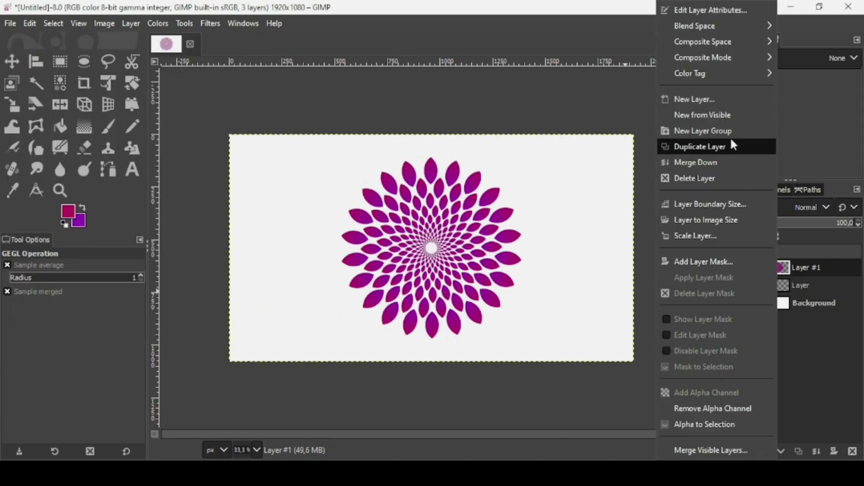